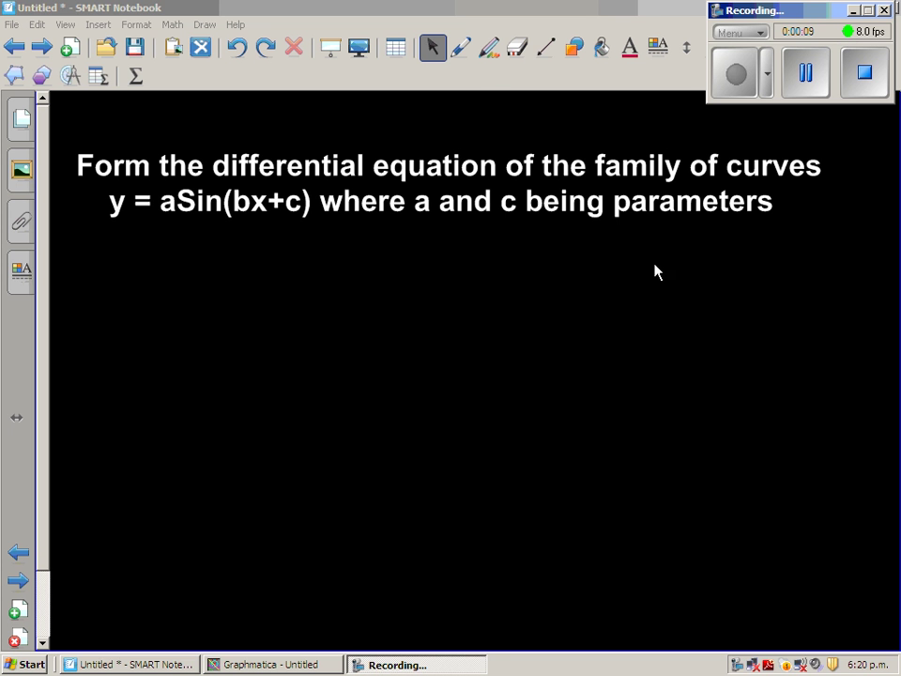
Select the Pen tool with the green pen style for inking the question slide
left_click(461, 47)
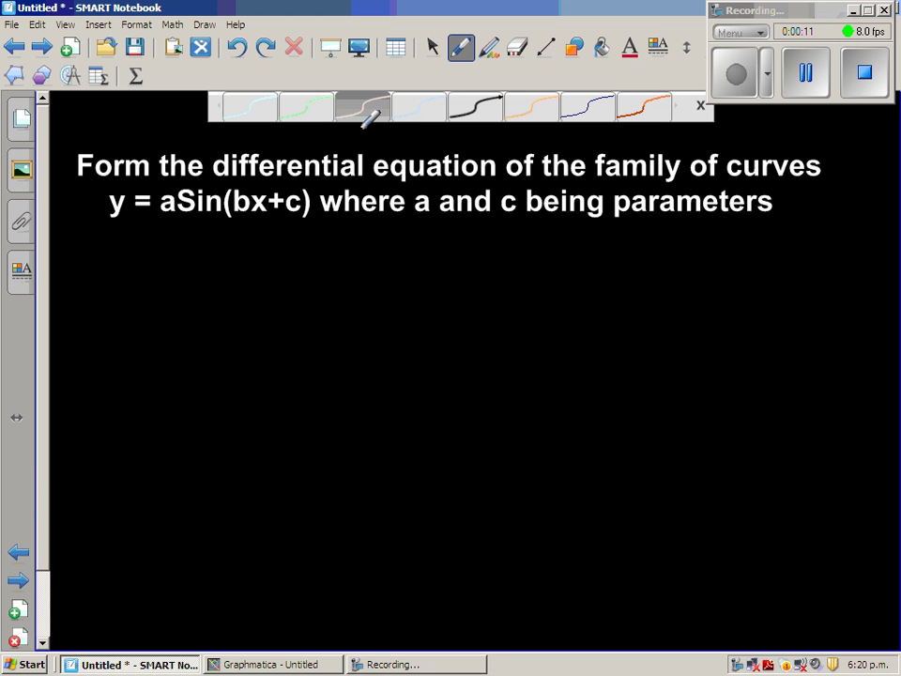
left_click(308, 112)
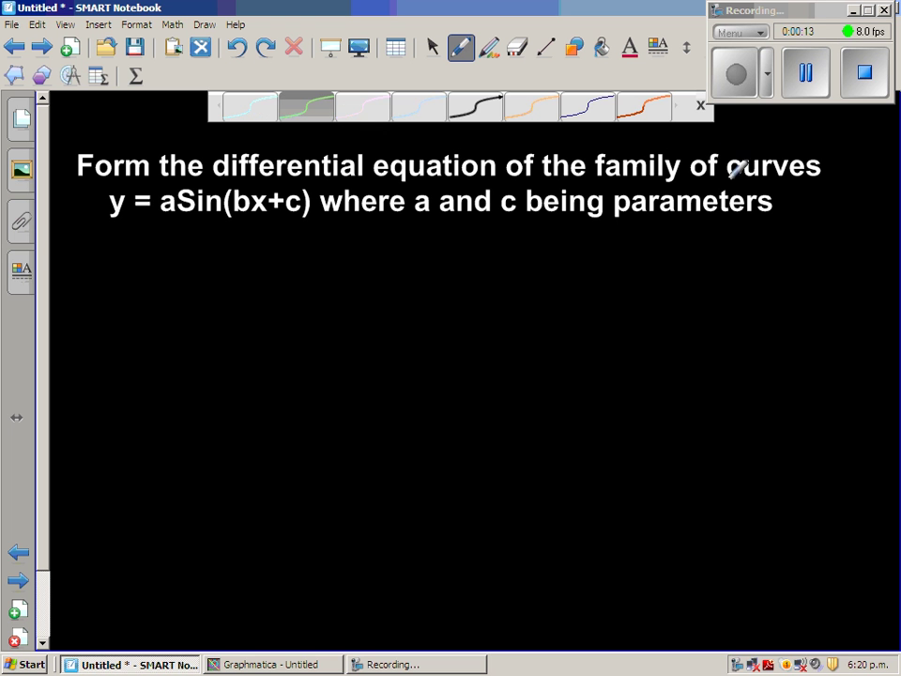
left_click(700, 105)
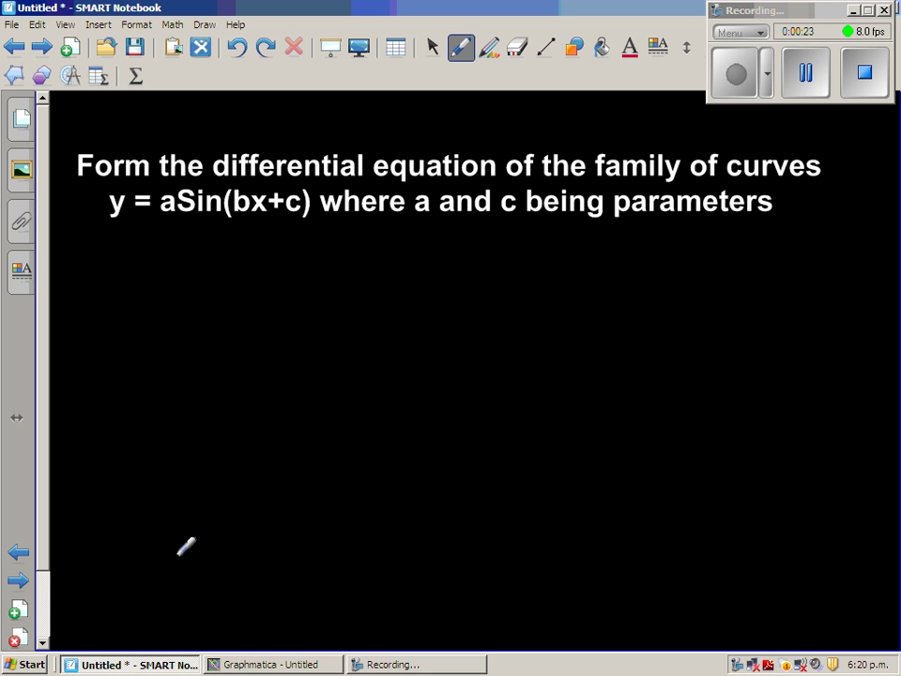
Launch the NewGraph calculator emulator from Start and move it to the screen's middle
left_click(263, 665)
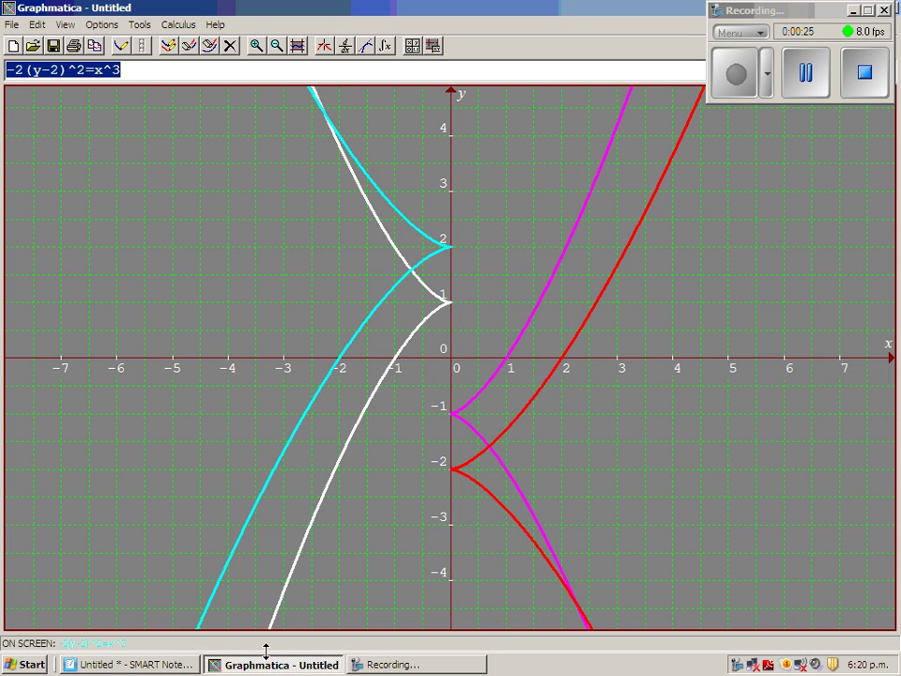
left_click(125, 664)
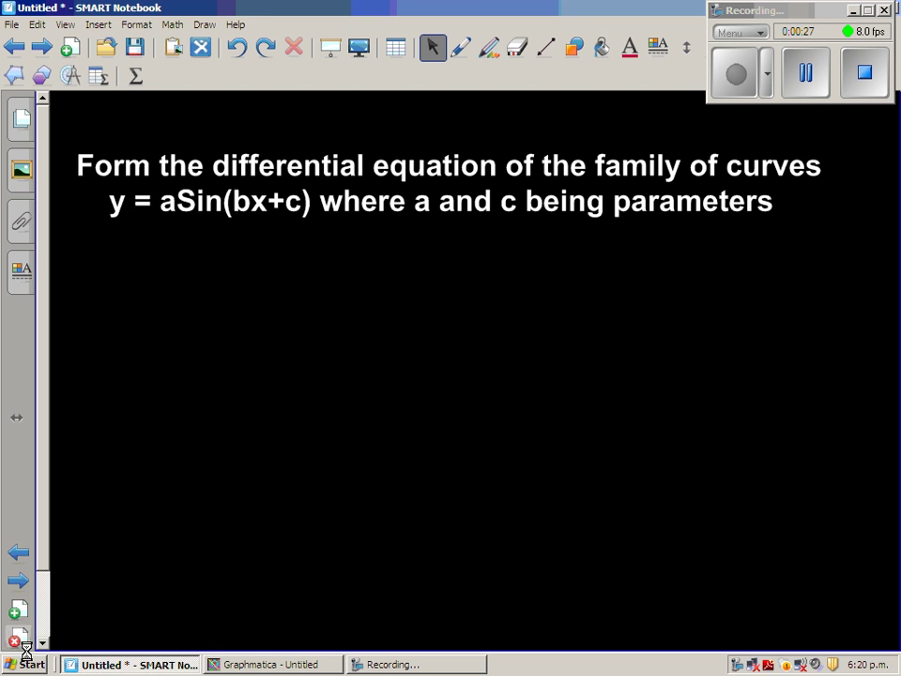
left_click(27, 665)
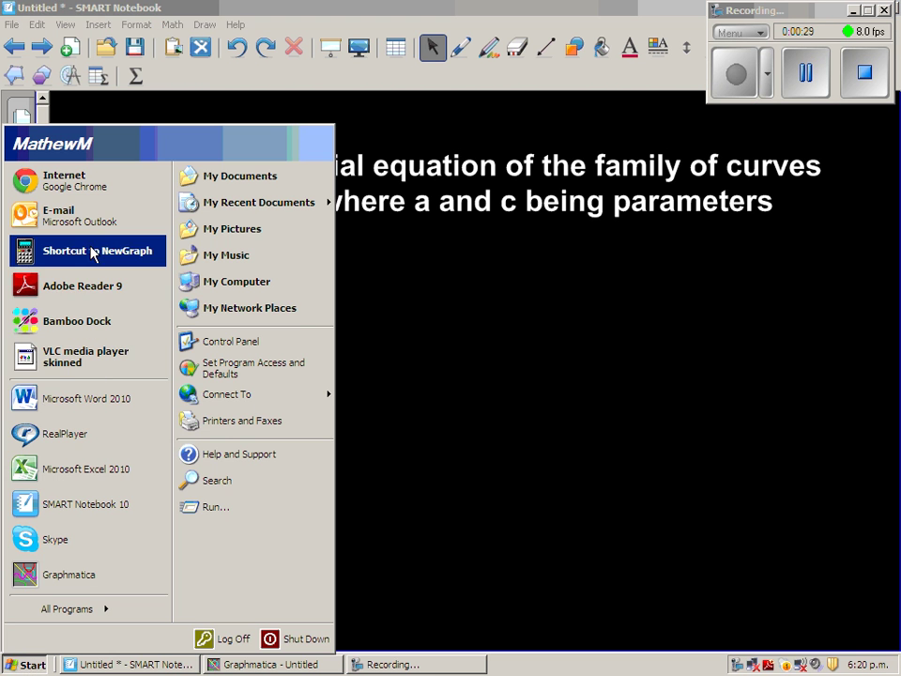
left_click(95, 253)
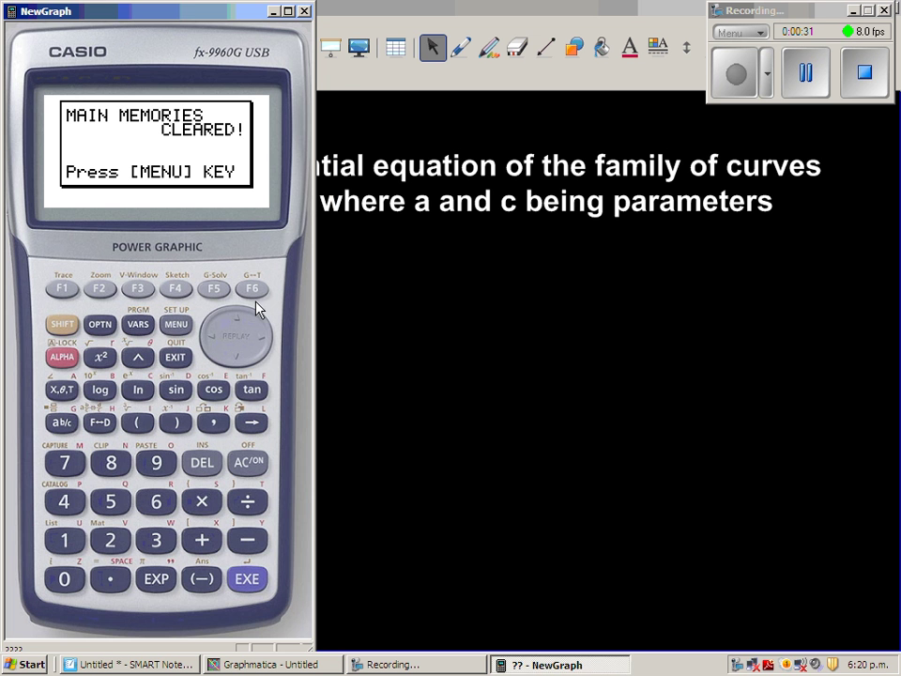
left_click_drag(190, 4, 596, 12)
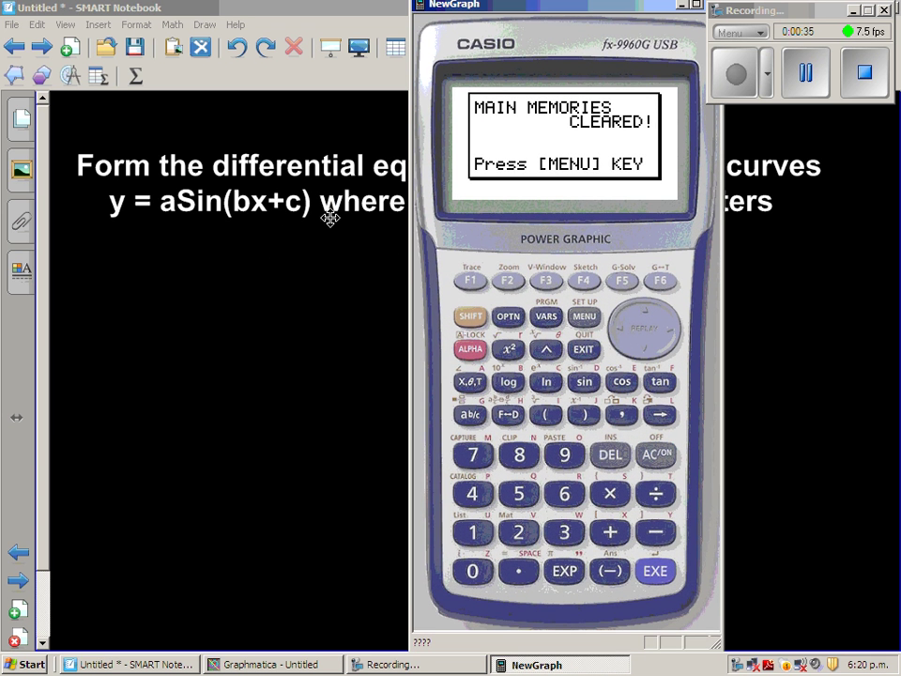
Switch the calculator into GRAPH mode's function list
left_click(585, 317)
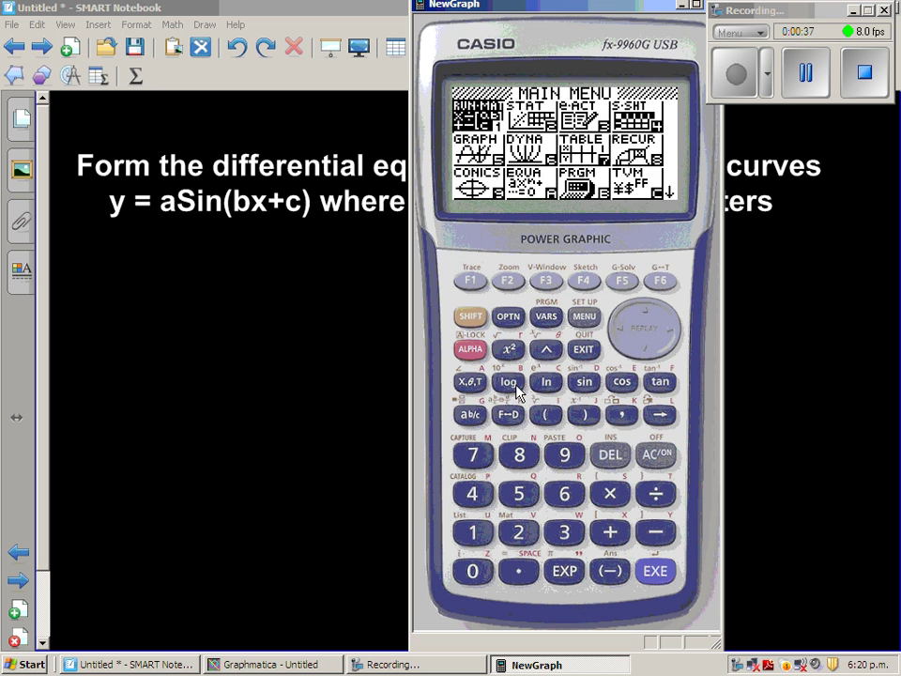
left_click(472, 531)
left_click(590, 320)
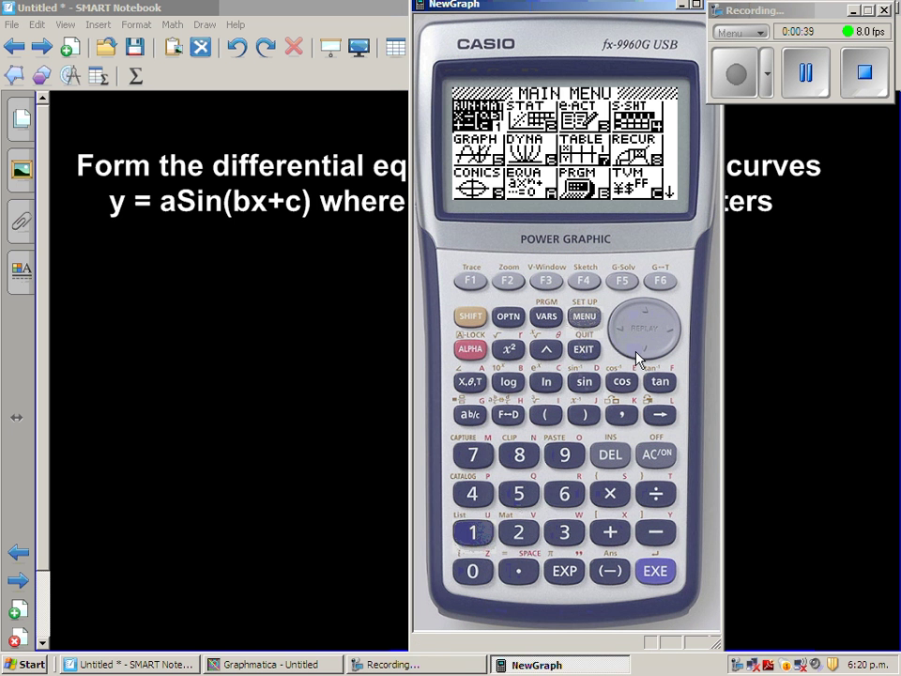
left_click(642, 353)
left_click(657, 572)
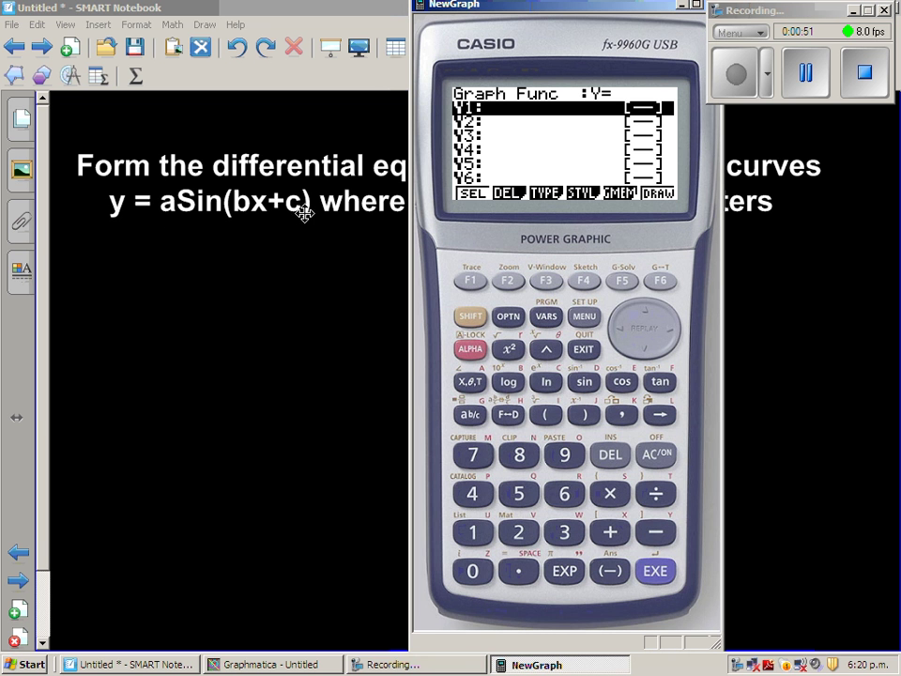
Enter and store Y1 = 1sin(X+2)
left_click(471, 533)
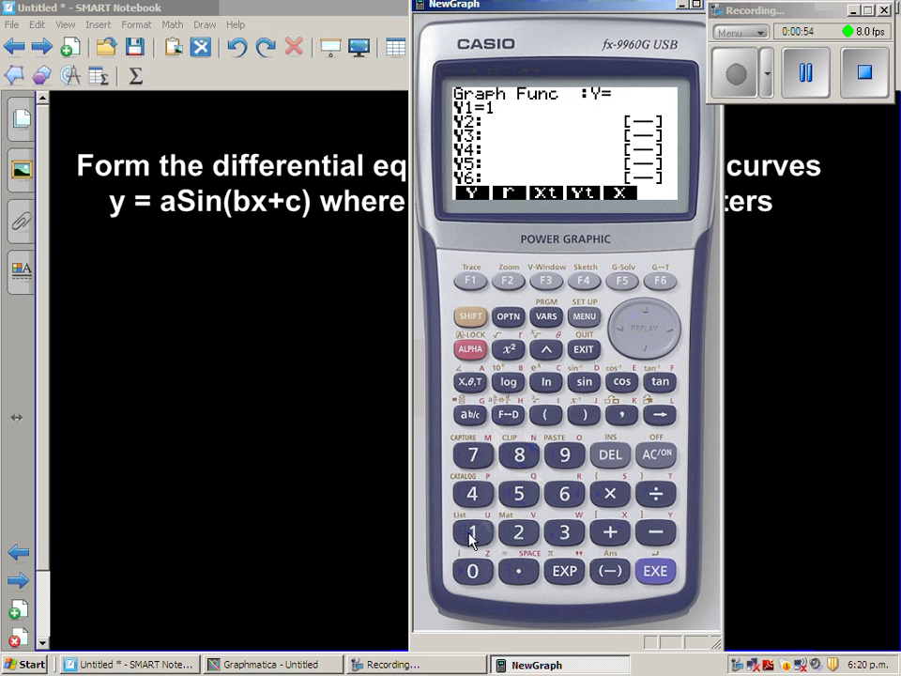
left_click(583, 385)
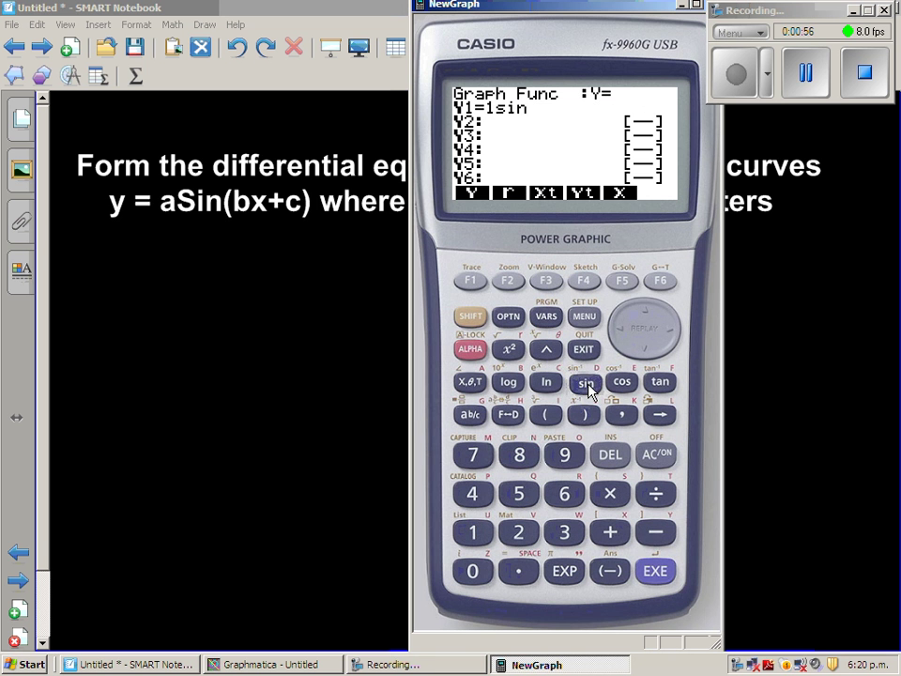
left_click(545, 416)
left_click(470, 382)
left_click(611, 533)
left_click(519, 531)
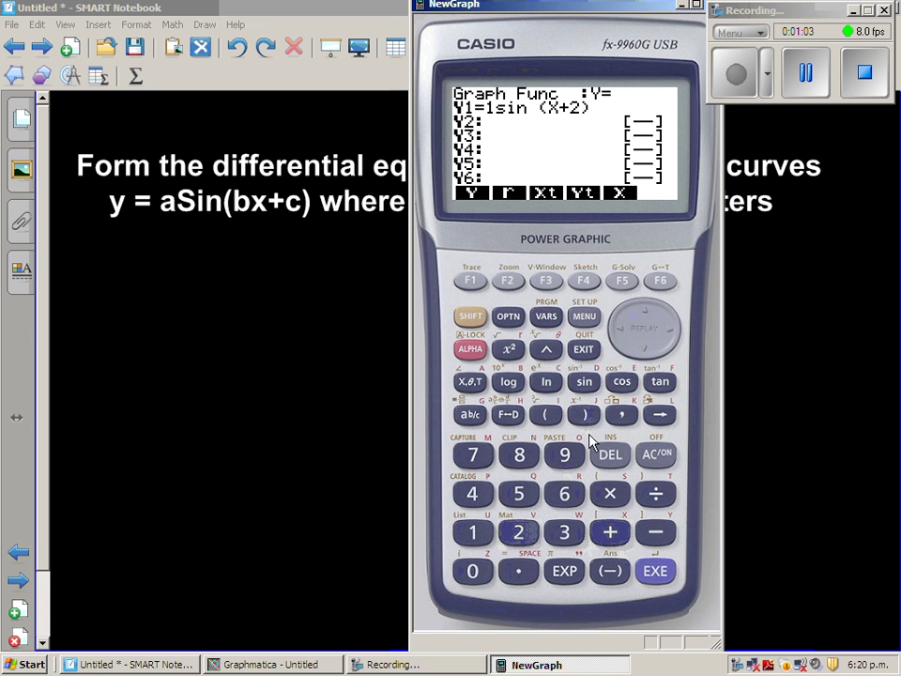
left_click(655, 574)
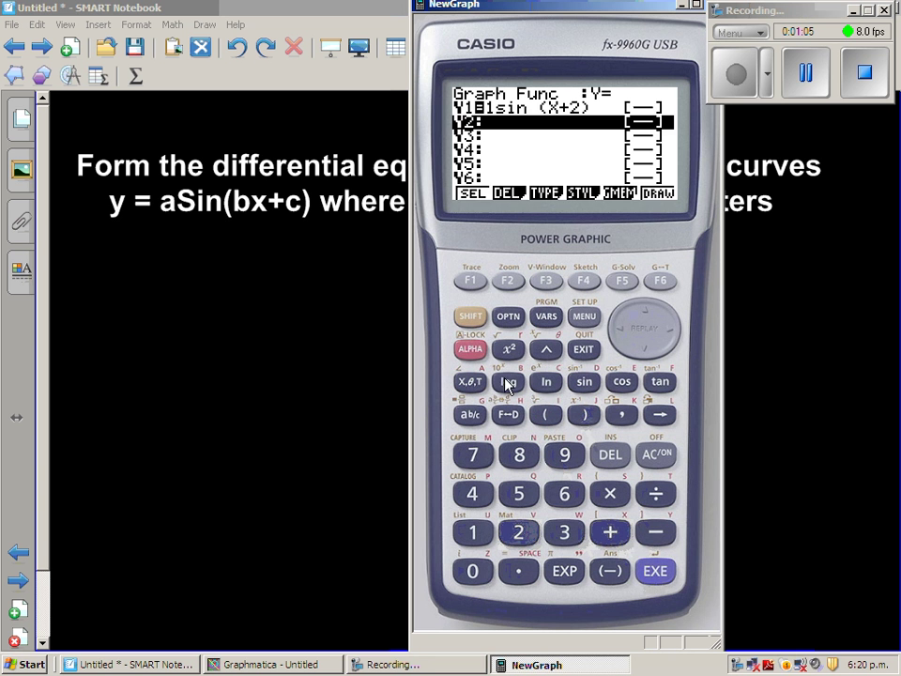
Apply the TRIG view-window preset, draw Y1's sine curve, and return to the function list
left_click(470, 319)
left_click(547, 281)
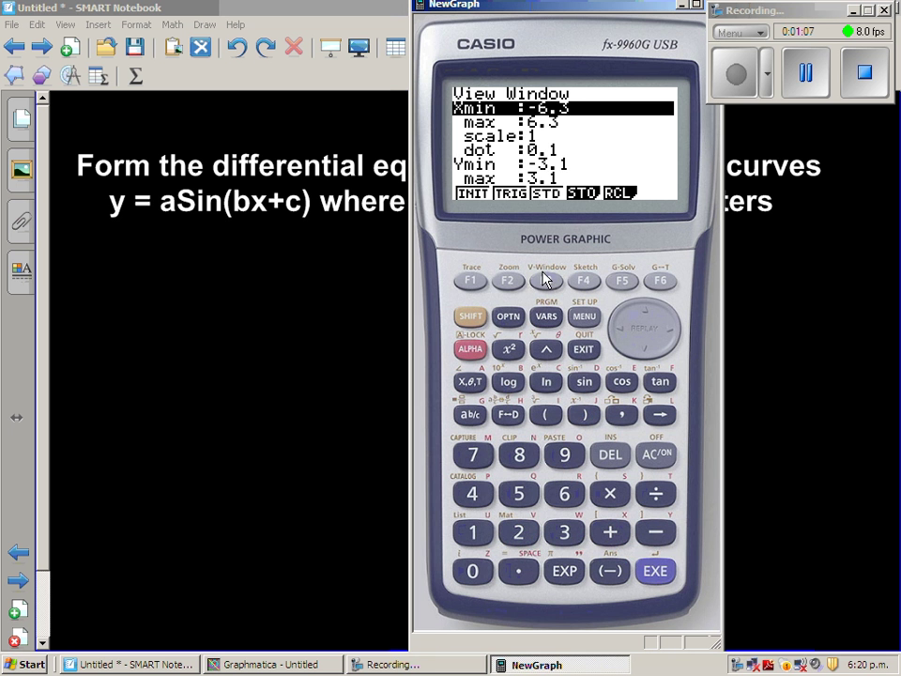
left_click(508, 284)
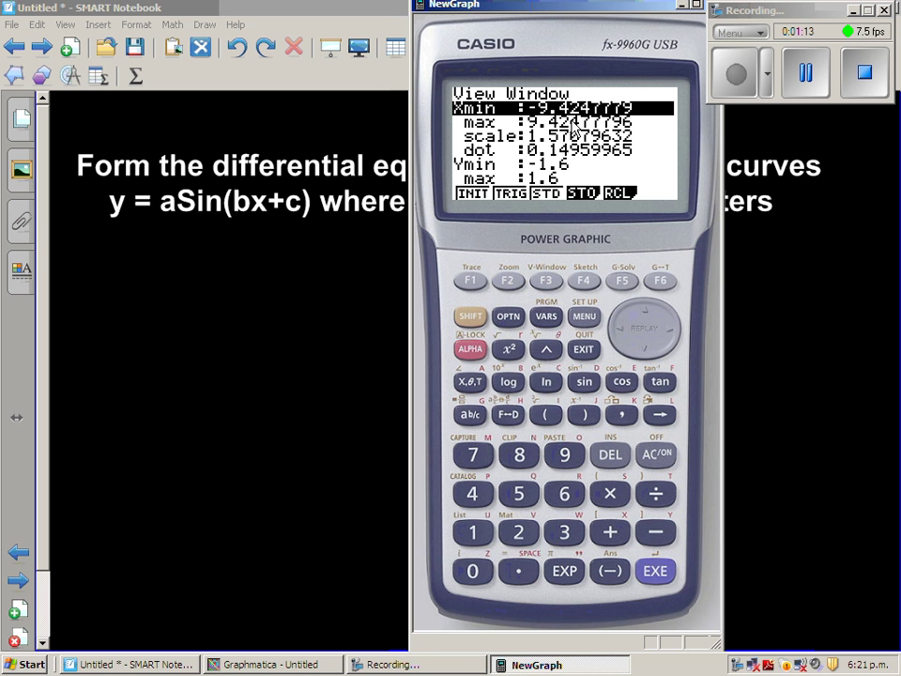
left_click(657, 573)
left_click(658, 574)
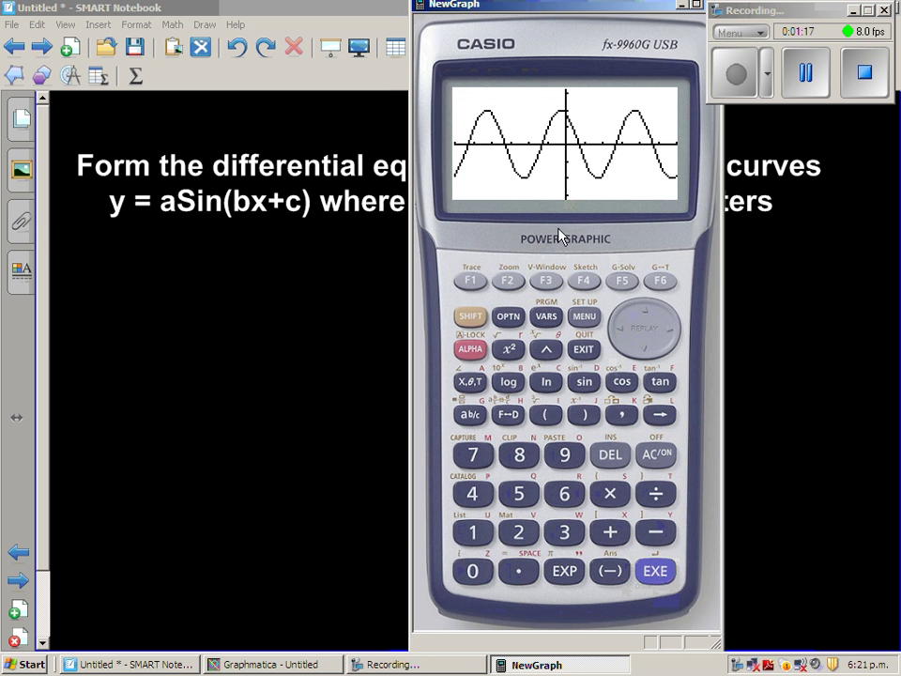
left_click(584, 349)
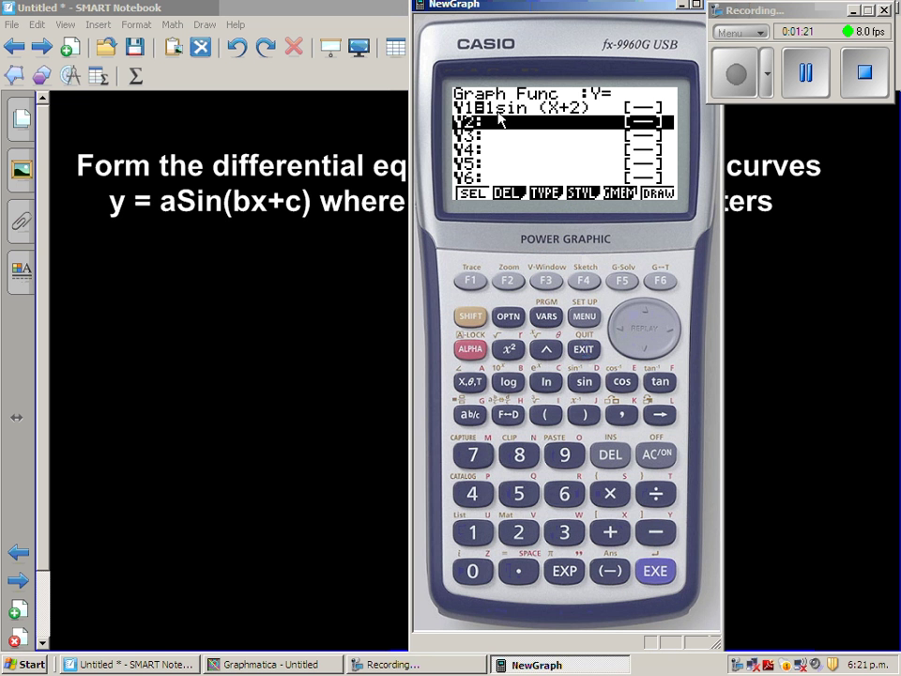
Enter Y2 = 2sin(X+3) on the second line, correcting a stray 9
left_click(637, 315)
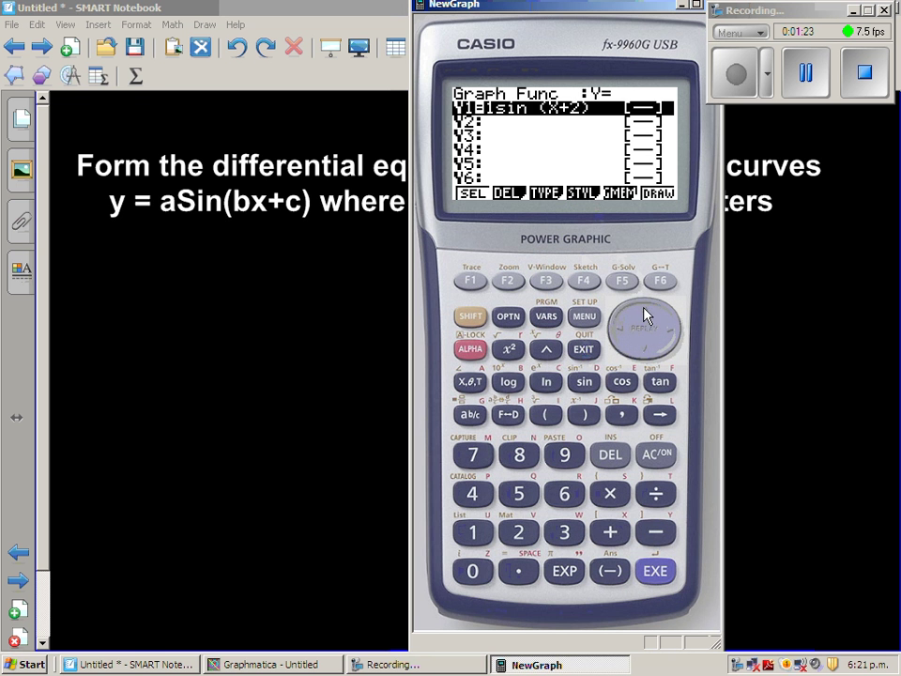
left_click(648, 354)
left_click(521, 537)
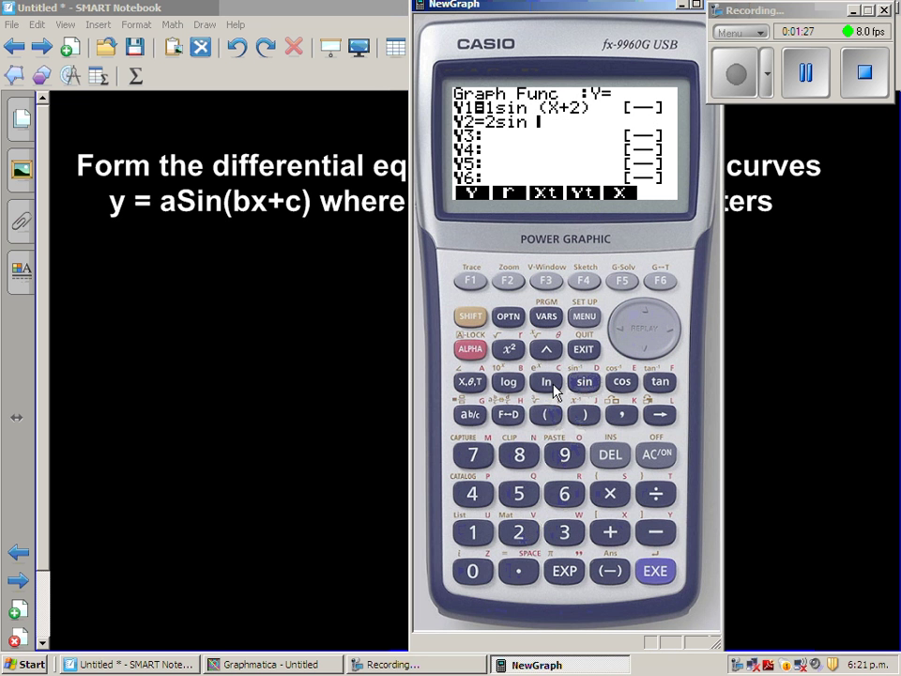
left_click(548, 415)
left_click(469, 381)
left_click(609, 535)
left_click(564, 526)
left_click(567, 456)
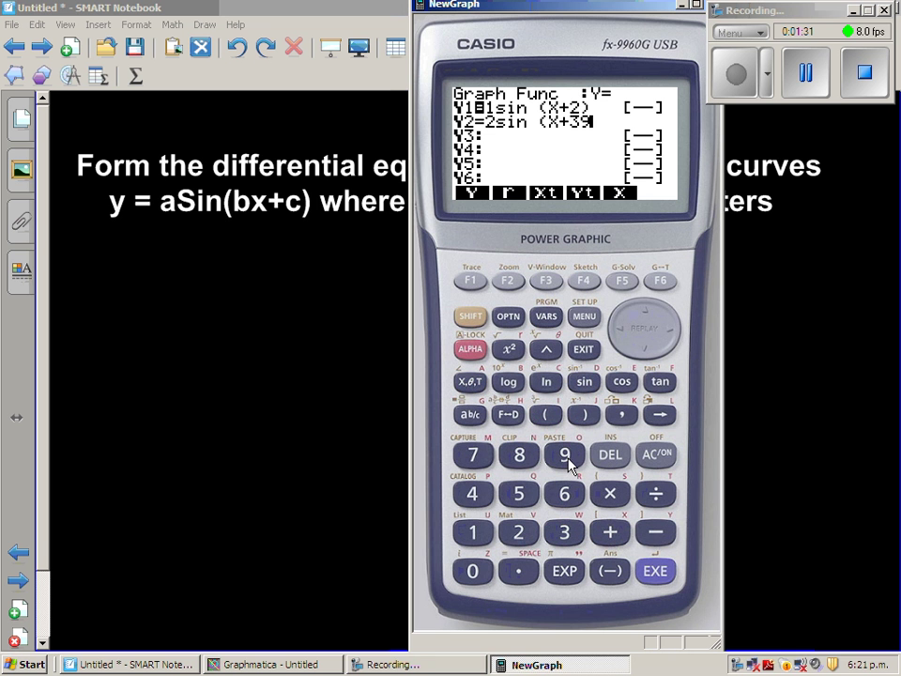
left_click(623, 335)
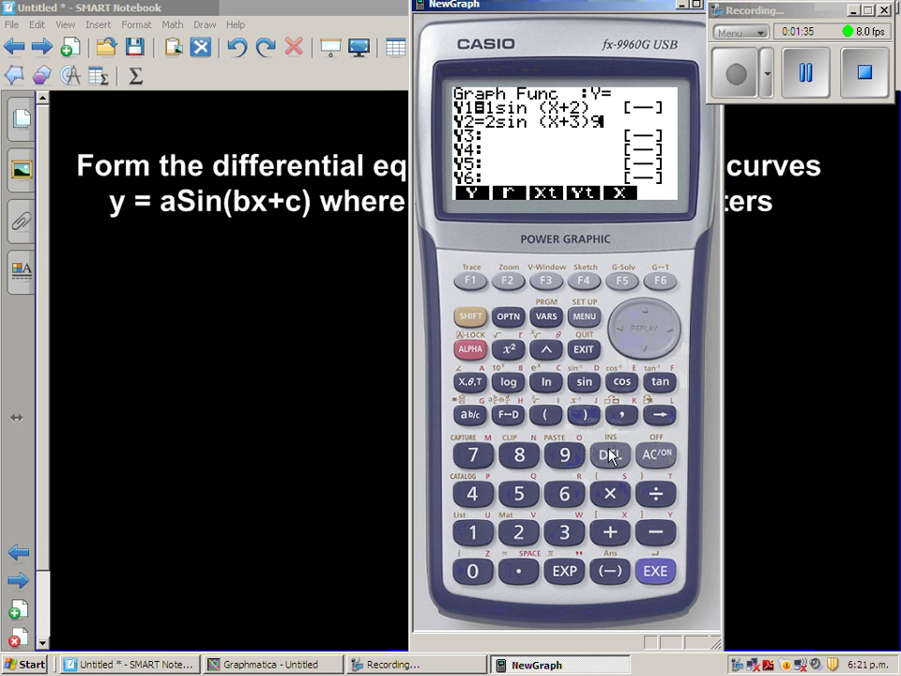
Store Y2, draw both sine curves together, and minimize the calculator
left_click(658, 575)
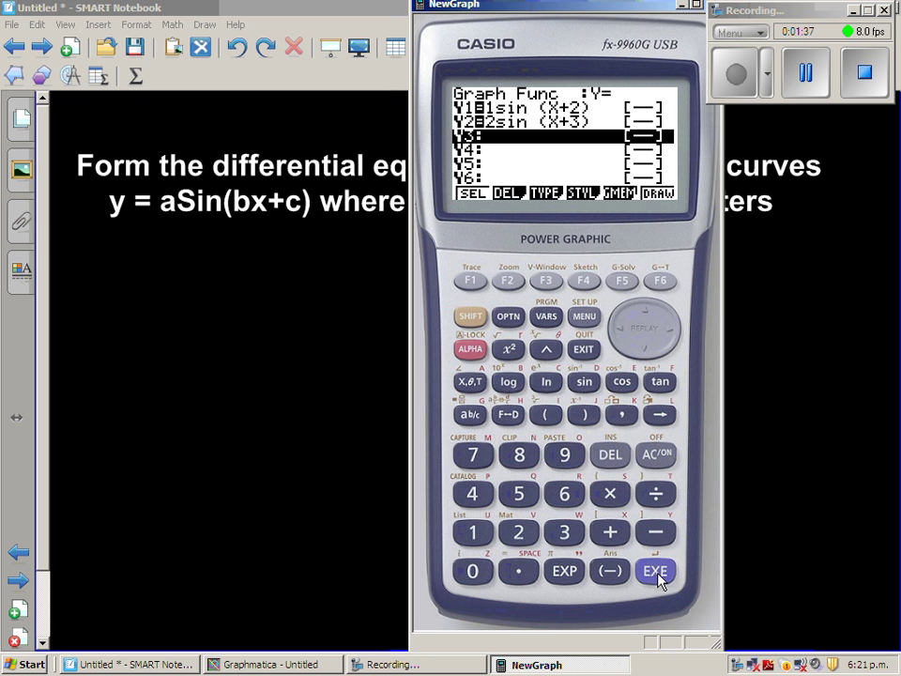
left_click(658, 575)
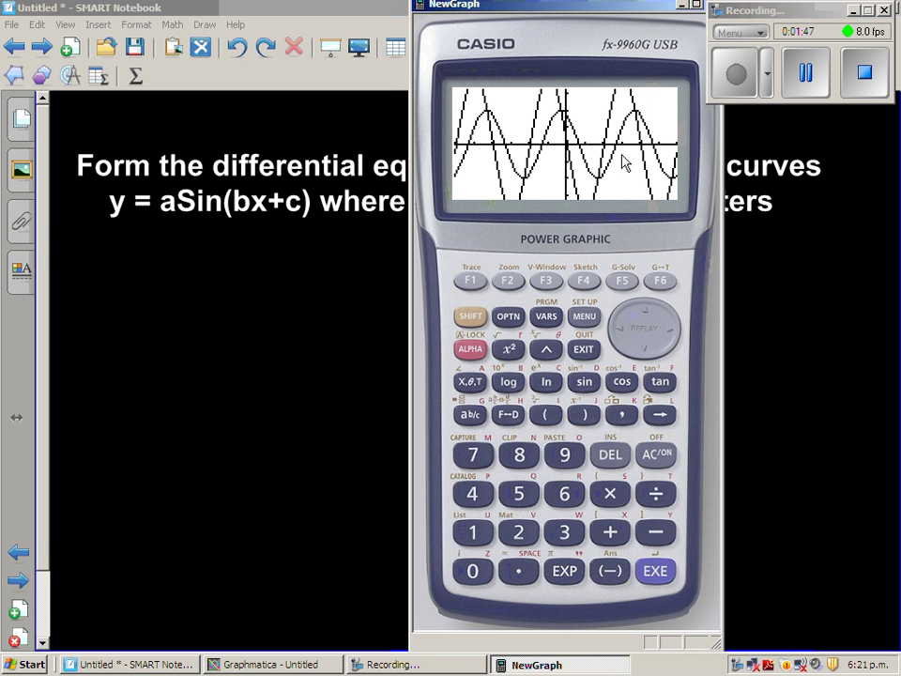
left_click(685, 6)
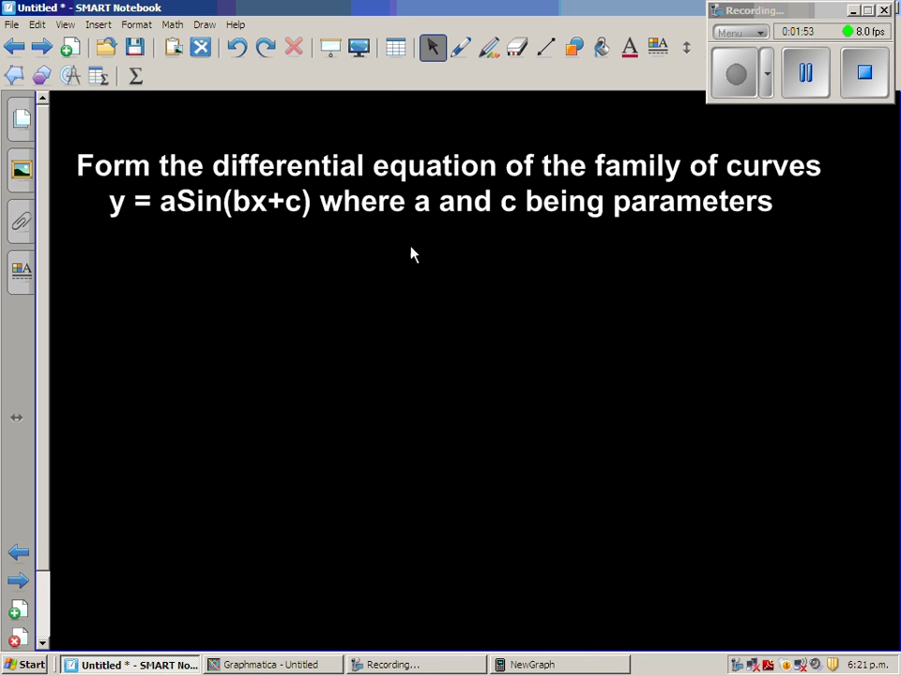
With the light teal pen, handwrite y = aSin(bx+c) below the question
left_click(460, 47)
left_click(252, 110)
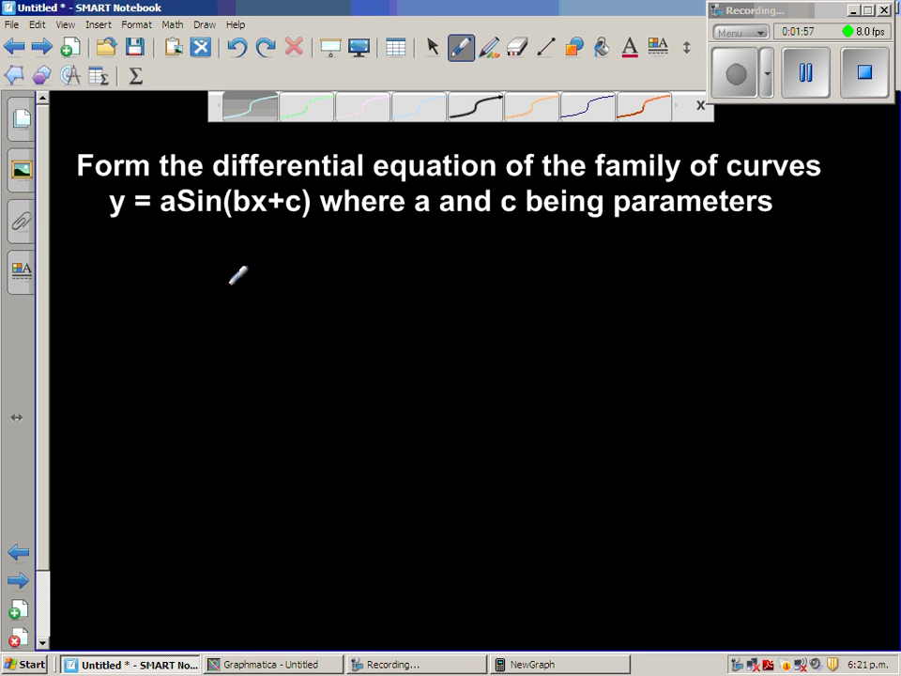
left_click_drag(222, 266, 219, 333)
left_click_drag(255, 283, 265, 281)
mouse_move(254, 290)
left_mouse_down()
mouse_move(298, 290)
mouse_move(329, 273)
mouse_move(328, 293)
mouse_move(352, 269)
mouse_move(374, 290)
mouse_move(409, 268)
mouse_move(440, 295)
left_mouse_up()
mouse_move(460, 285)
left_mouse_down()
mouse_move(519, 279)
mouse_move(523, 253)
mouse_move(526, 297)
left_mouse_up()
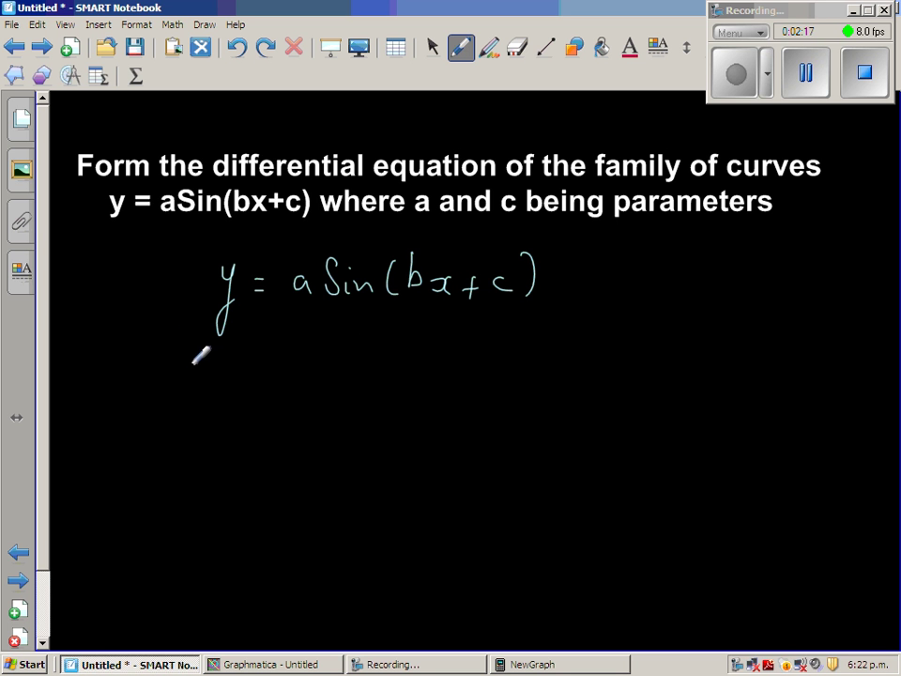
Write the first derivative dy/dx = abCos(bx+c) beneath the equation
mouse_move(194, 359)
left_mouse_down()
mouse_move(202, 404)
mouse_move(175, 392)
mouse_move(209, 396)
mouse_move(185, 421)
mouse_move(197, 394)
mouse_move(211, 438)
left_mouse_up()
left_click_drag(222, 420, 211, 439)
left_click_drag(266, 379, 274, 378)
left_click_drag(266, 388, 275, 387)
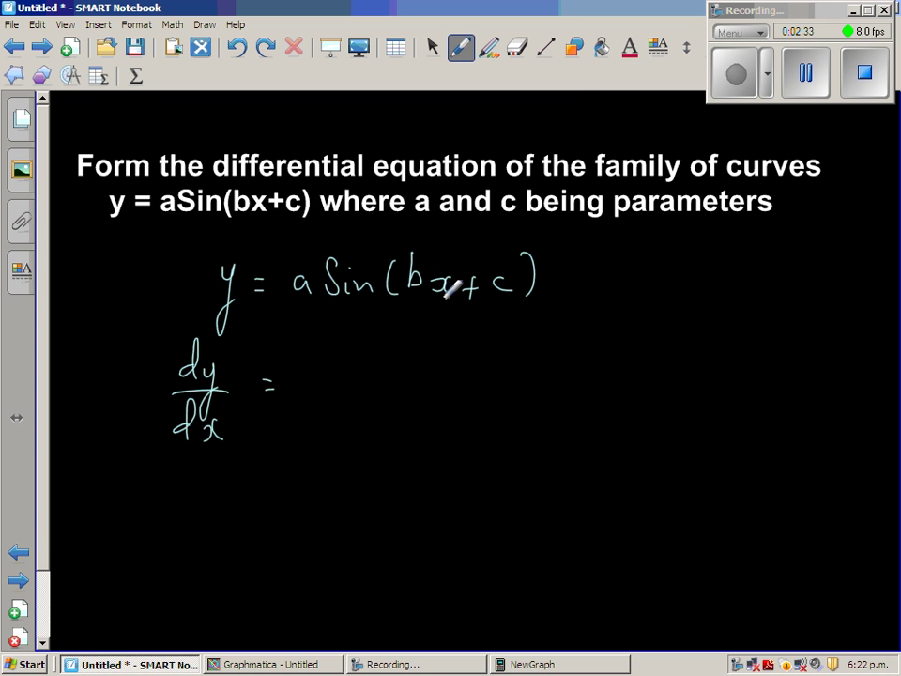
mouse_move(314, 366)
left_mouse_down()
mouse_move(325, 393)
mouse_move(367, 377)
mouse_move(384, 381)
mouse_move(397, 368)
mouse_move(400, 377)
mouse_move(458, 381)
left_mouse_up()
mouse_move(483, 375)
left_mouse_down()
mouse_move(495, 373)
mouse_move(486, 383)
left_mouse_up()
mouse_move(517, 365)
left_mouse_down()
mouse_move(513, 382)
mouse_move(532, 384)
left_mouse_up()
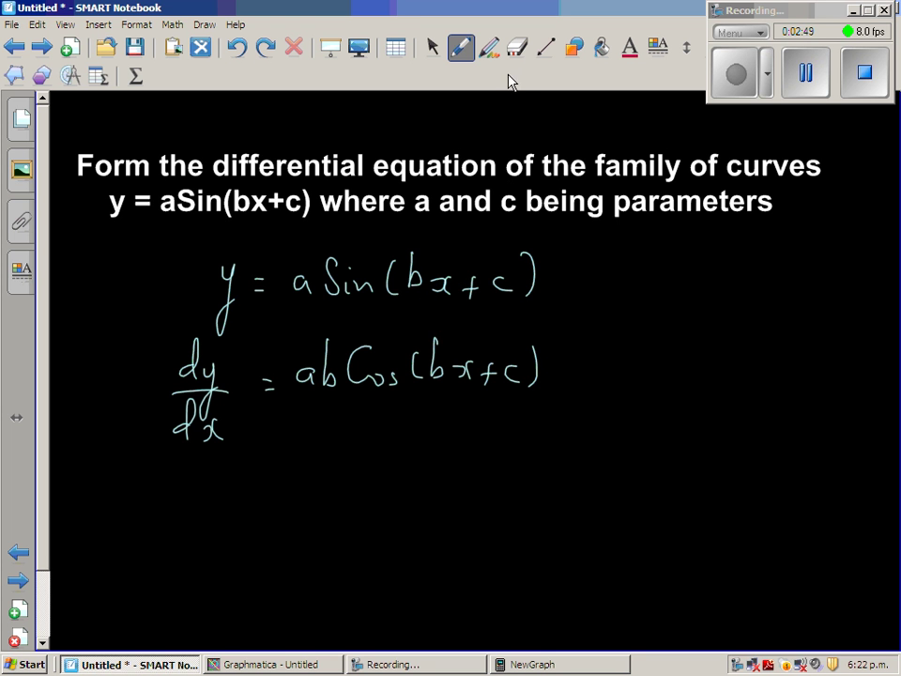
Switch to pink ink and underline bx in y = aSin(bx+c)
left_click(458, 51)
left_click(366, 109)
left_click_drag(409, 297, 430, 294)
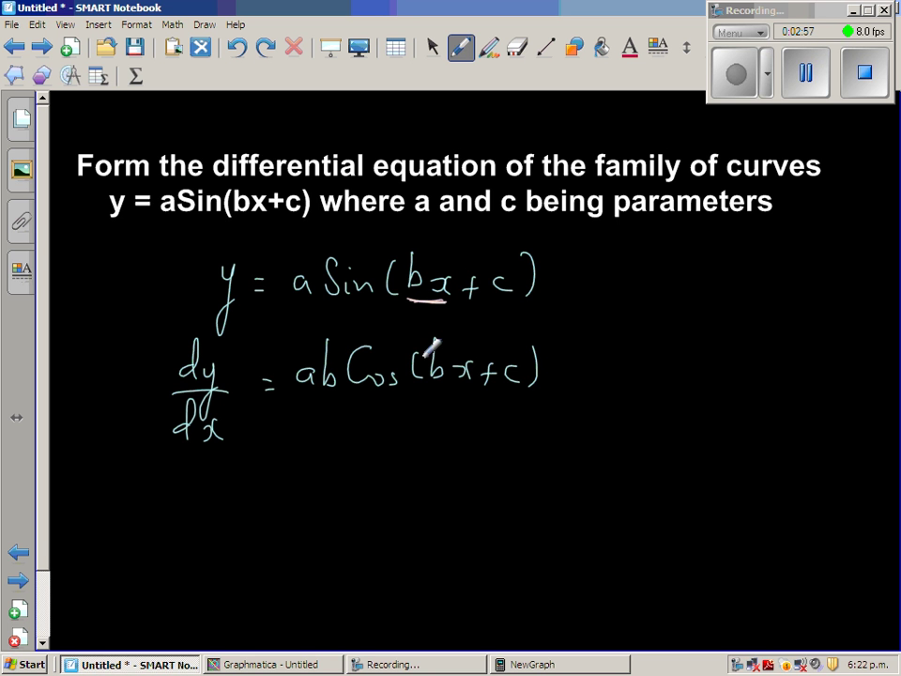
Switch to orange ink and write d/dx[dy/dx] = below the derivative
left_click(462, 50)
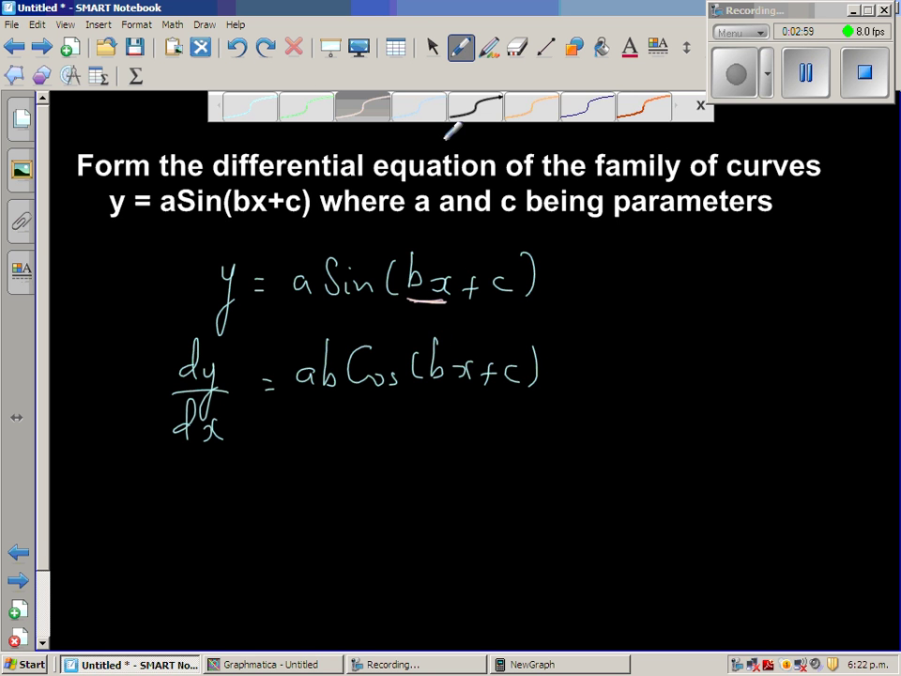
left_click(529, 116)
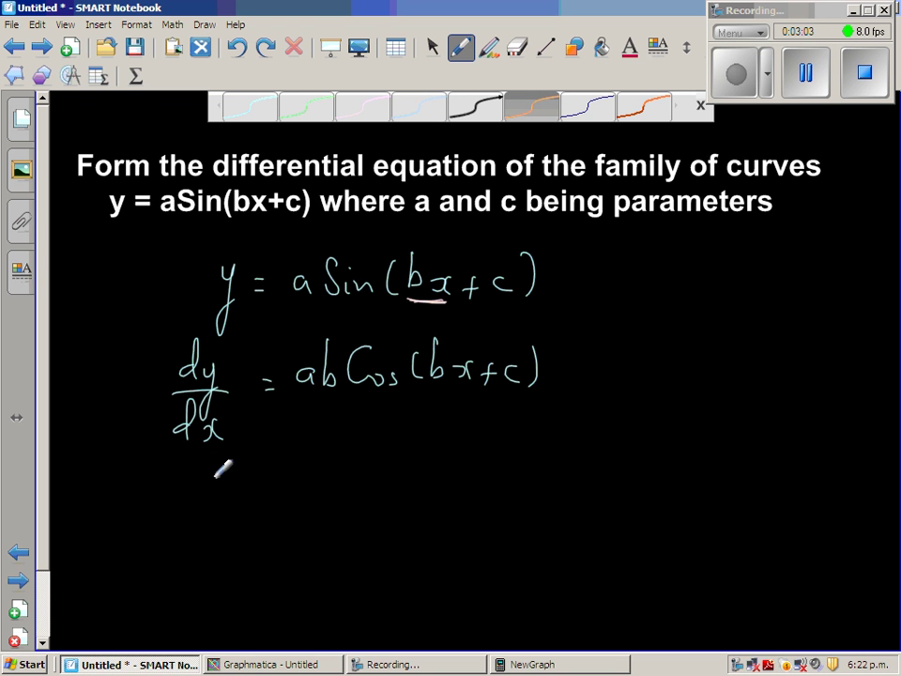
mouse_move(226, 491)
left_mouse_down()
mouse_move(214, 499)
mouse_move(238, 476)
left_mouse_up()
mouse_move(197, 514)
left_mouse_down()
mouse_move(230, 514)
mouse_move(218, 526)
mouse_move(236, 534)
mouse_move(225, 547)
left_mouse_up()
left_click_drag(272, 495, 272, 530)
mouse_move(295, 481)
left_mouse_down()
mouse_move(319, 526)
mouse_move(307, 496)
mouse_move(326, 495)
mouse_move(297, 530)
mouse_move(329, 543)
left_mouse_up()
mouse_move(340, 459)
left_mouse_down()
mouse_move(371, 467)
mouse_move(353, 539)
left_mouse_up()
left_click_drag(394, 484, 407, 483)
left_click_drag(395, 496, 406, 496)
Write d/dx[abCos(bx+c)] on the right side of the equation
mouse_move(456, 472)
left_mouse_down()
mouse_move(460, 449)
mouse_move(461, 486)
left_mouse_up()
left_click_drag(430, 492, 481, 490)
mouse_move(451, 518)
left_mouse_down()
mouse_move(443, 532)
mouse_move(455, 512)
left_mouse_up()
mouse_move(455, 513)
left_mouse_down()
mouse_move(456, 534)
mouse_move(480, 535)
left_mouse_up()
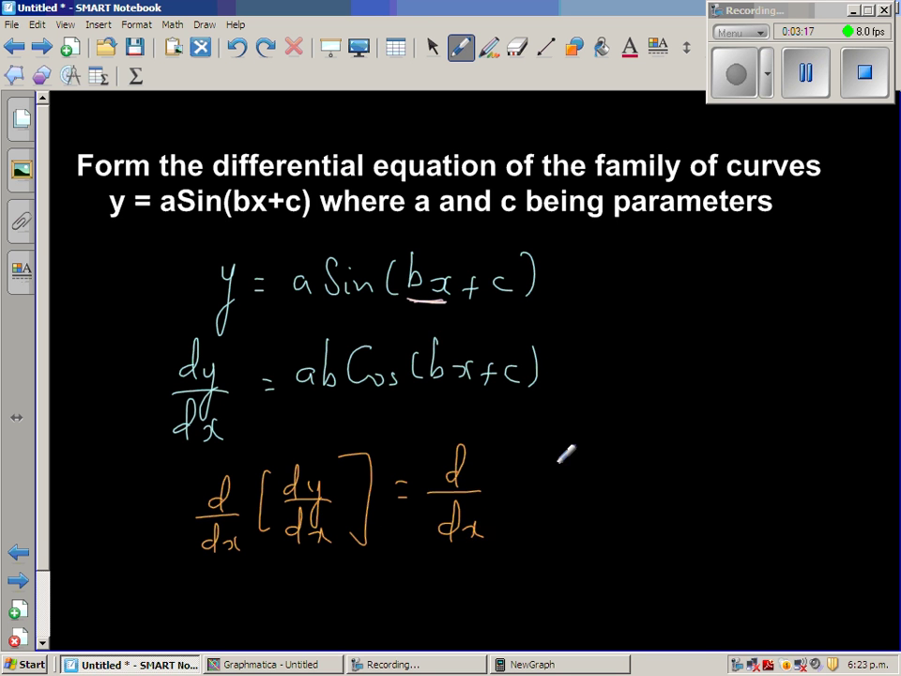
mouse_move(523, 449)
left_mouse_down()
mouse_move(516, 489)
mouse_move(579, 460)
mouse_move(569, 468)
left_mouse_up()
mouse_move(622, 453)
left_mouse_down()
mouse_move(663, 457)
mouse_move(700, 439)
mouse_move(701, 449)
mouse_move(752, 452)
left_mouse_up()
mouse_move(742, 441)
left_mouse_down()
mouse_move(740, 462)
mouse_move(759, 462)
left_mouse_up()
left_click_drag(768, 430, 770, 465)
left_click_drag(787, 409, 788, 485)
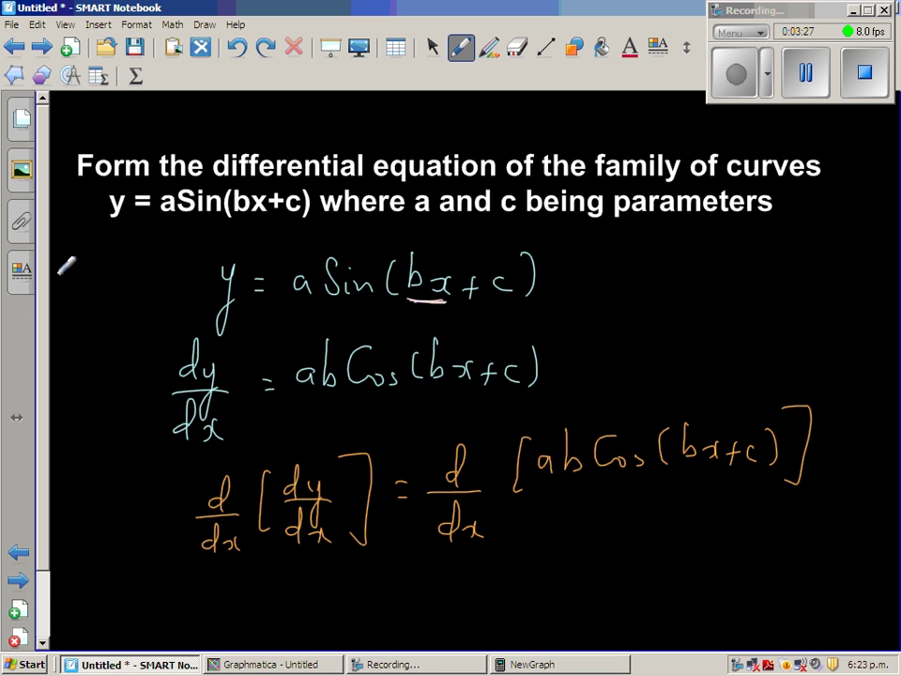
Write d²y/dx² = to start the second-derivative line
scroll(40, 291, "down", 2)
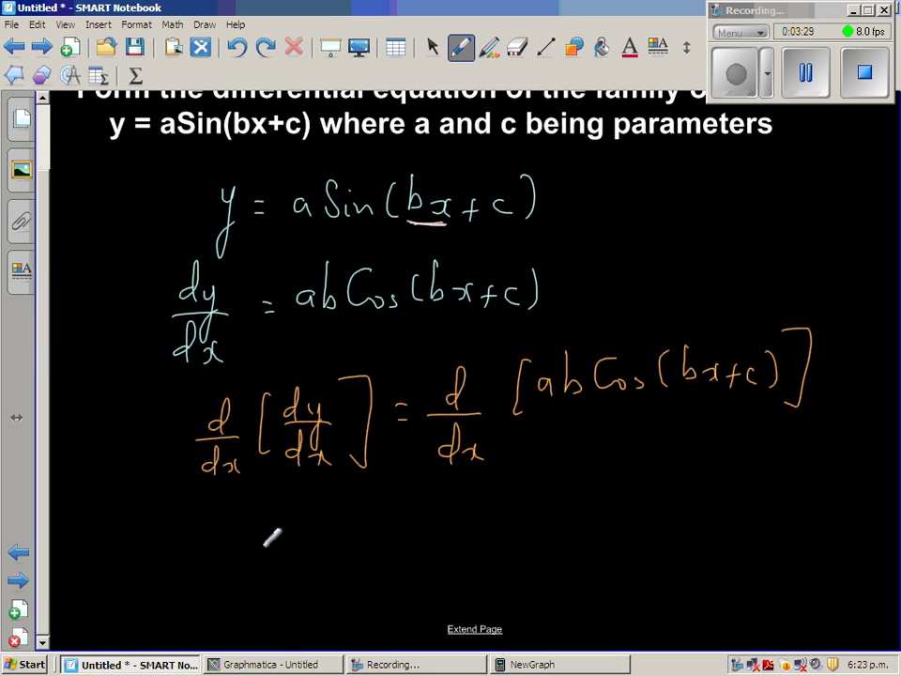
mouse_move(283, 527)
left_mouse_down()
mouse_move(309, 499)
mouse_move(310, 520)
mouse_move(325, 536)
mouse_move(323, 567)
left_mouse_up()
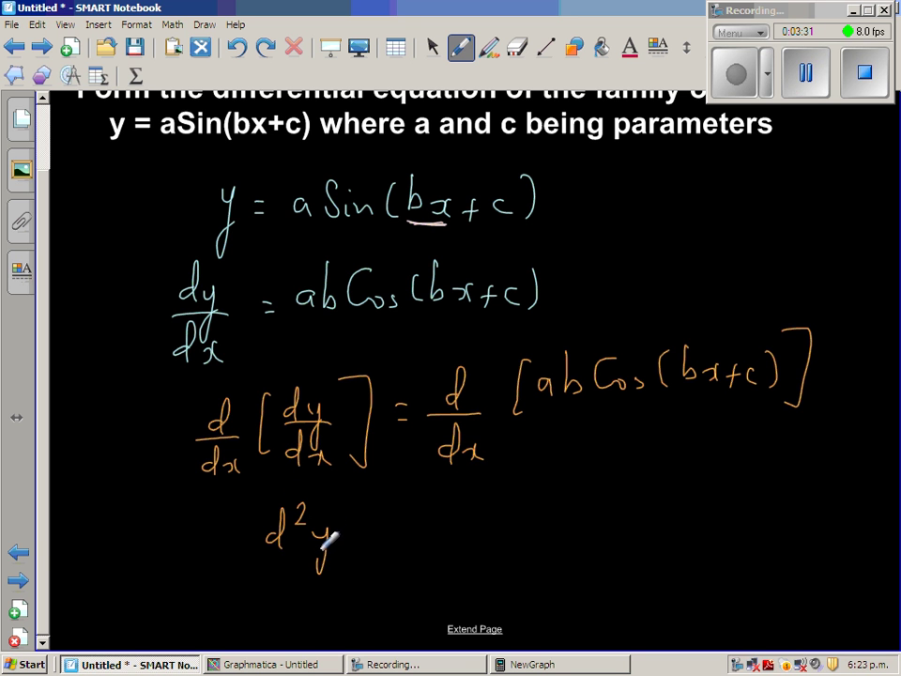
left_click_drag(259, 561, 340, 558)
mouse_move(295, 587)
left_mouse_down()
mouse_move(296, 598)
mouse_move(351, 589)
left_mouse_up()
left_click_drag(386, 547, 400, 547)
left_click_drag(386, 558, 402, 558)
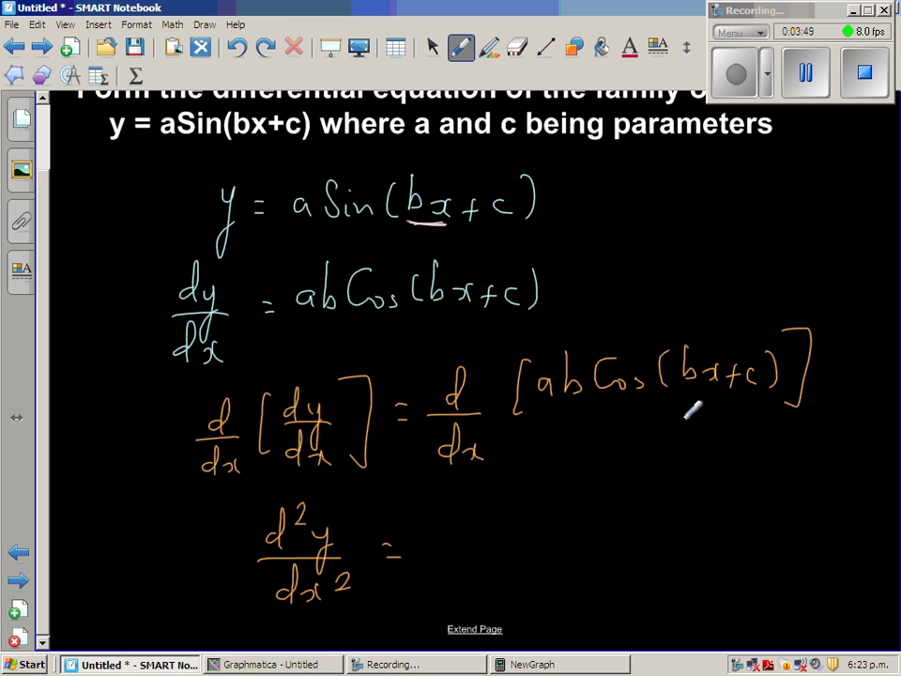
Underline bx in the bracketed cosine and finish the line with ab² - Sin(bx+c)
left_click_drag(680, 390, 723, 398)
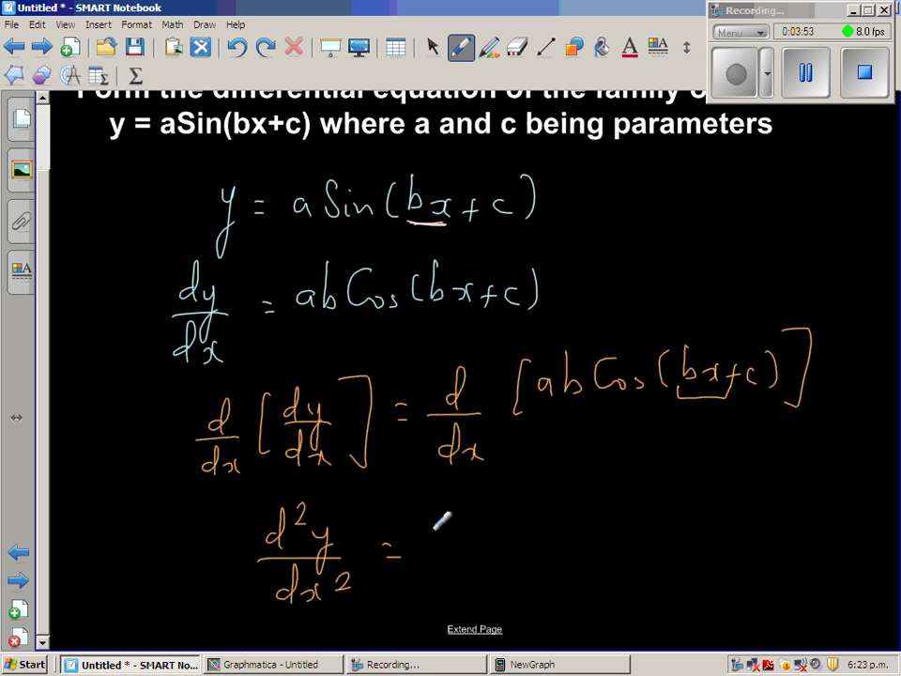
mouse_move(464, 531)
left_mouse_down()
mouse_move(467, 544)
mouse_move(514, 537)
left_mouse_up()
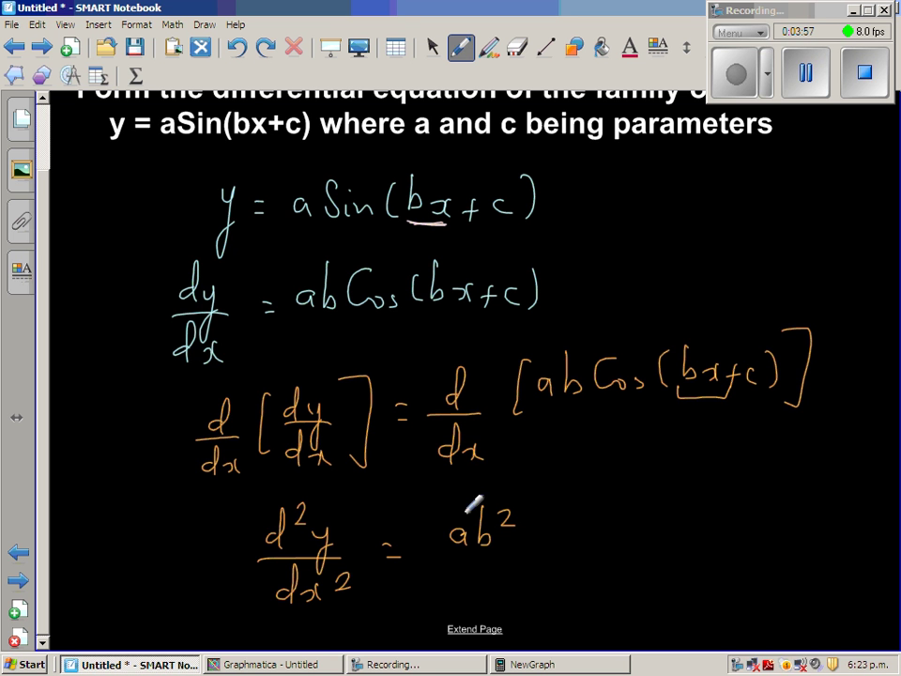
mouse_move(574, 498)
left_mouse_down()
mouse_move(570, 530)
mouse_move(620, 540)
left_mouse_up()
mouse_move(646, 492)
left_mouse_down()
mouse_move(642, 540)
mouse_move(715, 529)
mouse_move(721, 543)
left_mouse_up()
left_click_drag(744, 524, 738, 543)
left_click_drag(751, 495, 755, 548)
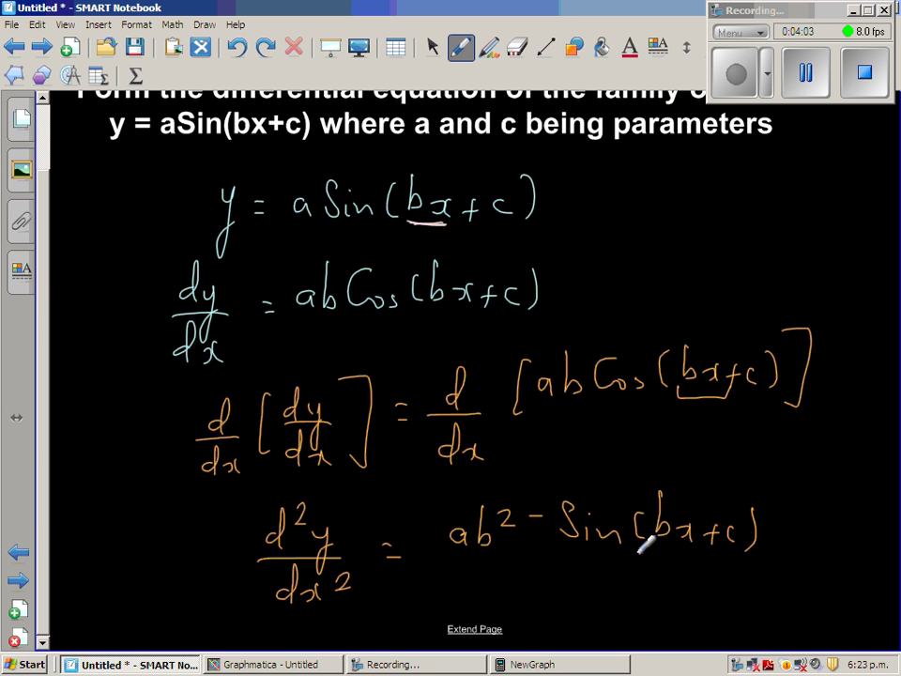
Extend the page and write d²y/dx² = on a new line
left_click(486, 627)
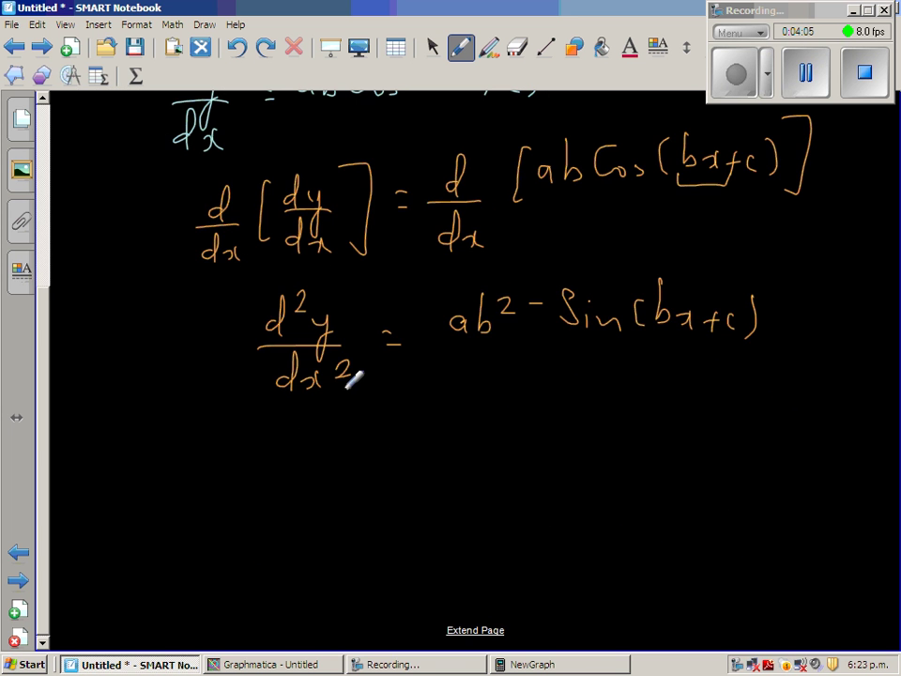
mouse_move(287, 457)
left_mouse_down()
mouse_move(302, 423)
mouse_move(314, 449)
mouse_move(352, 447)
mouse_move(346, 475)
left_mouse_up()
left_click_drag(354, 450, 340, 507)
left_click_drag(279, 480, 359, 477)
mouse_move(315, 511)
left_mouse_down()
mouse_move(335, 528)
mouse_move(315, 528)
mouse_move(362, 511)
left_mouse_up()
left_click_drag(400, 474, 462, 461)
mouse_move(40, 467)
left_mouse_down()
mouse_move(54, 366)
mouse_move(42, 474)
left_mouse_up()
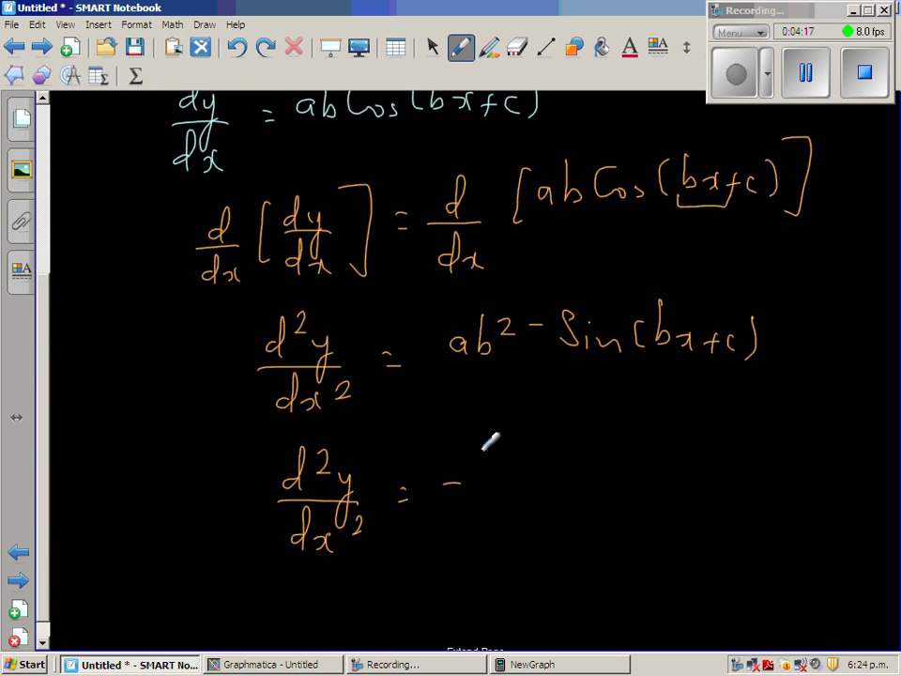
Complete the new line as -b²·a Sin(bx+c)
mouse_move(483, 449)
left_mouse_down()
mouse_move(498, 481)
mouse_move(522, 465)
mouse_move(569, 485)
left_mouse_up()
left_click(530, 479)
mouse_move(607, 454)
left_mouse_down()
mouse_move(591, 477)
mouse_move(665, 484)
mouse_move(726, 469)
mouse_move(733, 480)
left_mouse_up()
left_click_drag(724, 469, 785, 481)
Underline a Sin(bx+c) in green ink and extend the page for more space
left_click(455, 41)
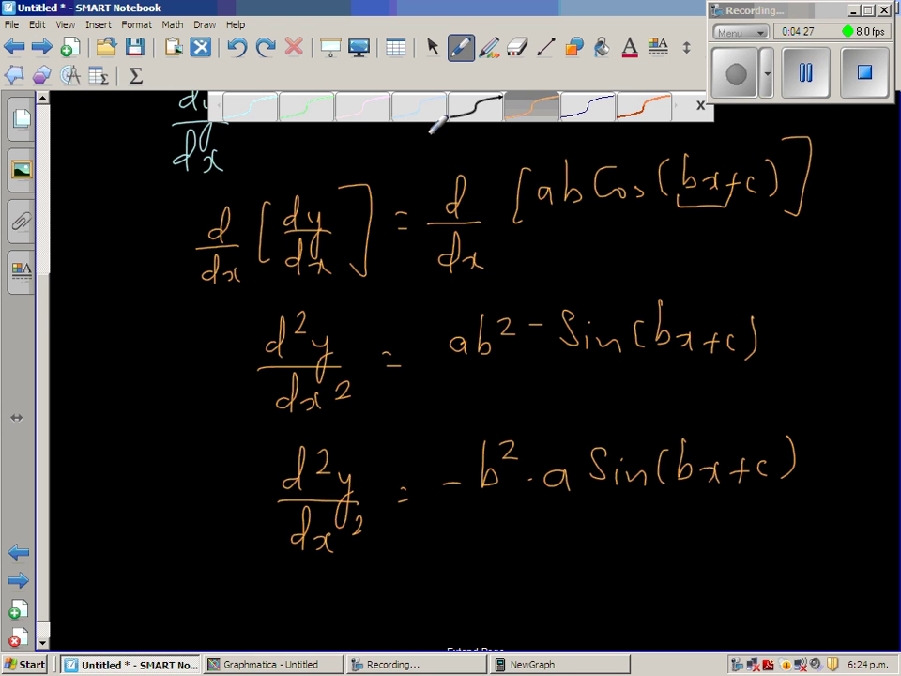
left_click(304, 107)
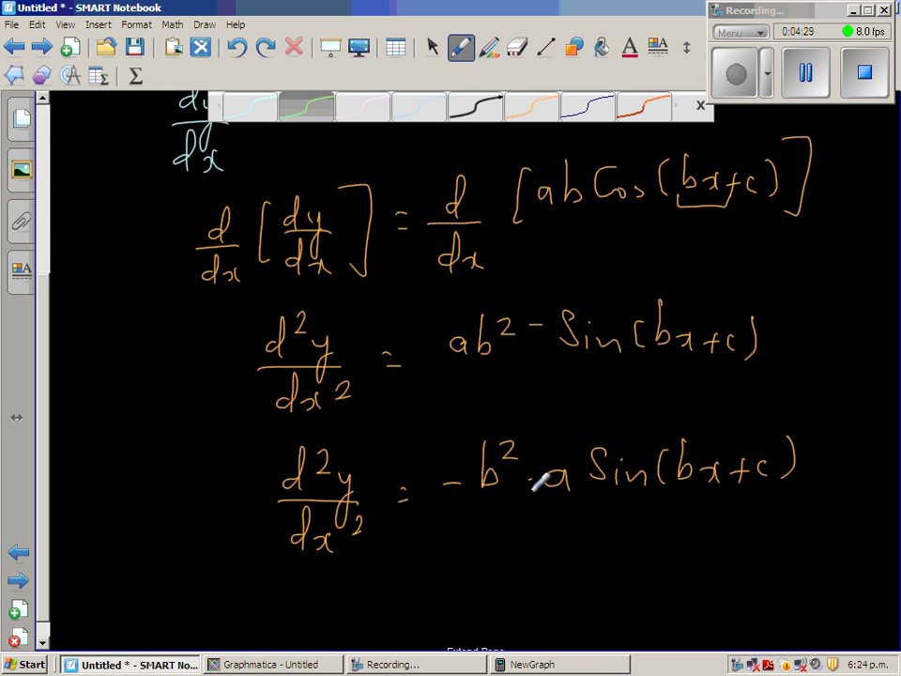
mouse_move(537, 489)
left_mouse_down()
mouse_move(590, 505)
mouse_move(704, 505)
mouse_move(807, 491)
left_mouse_up()
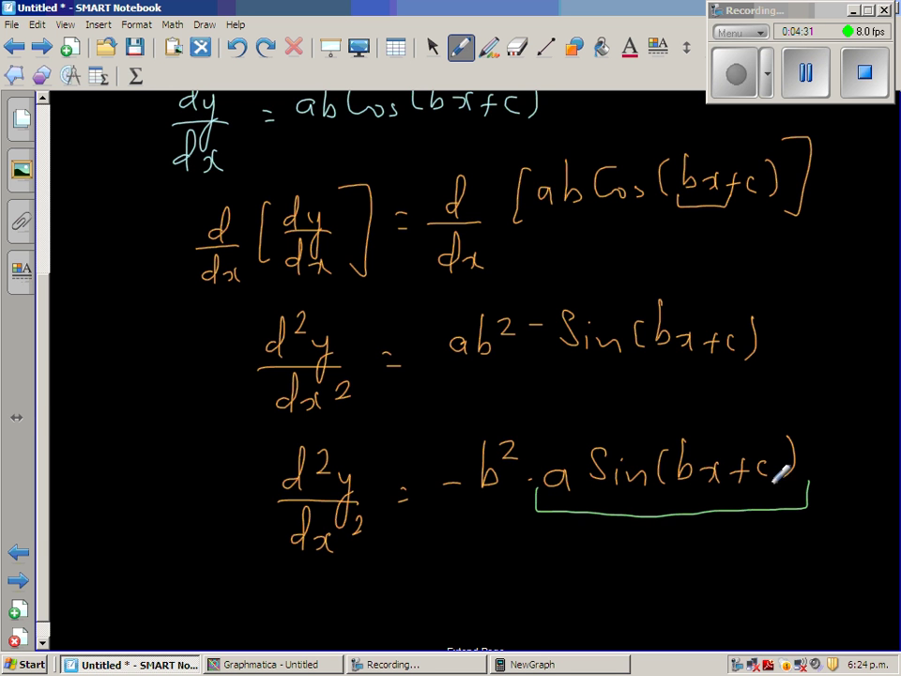
left_click_drag(41, 407, 86, 231)
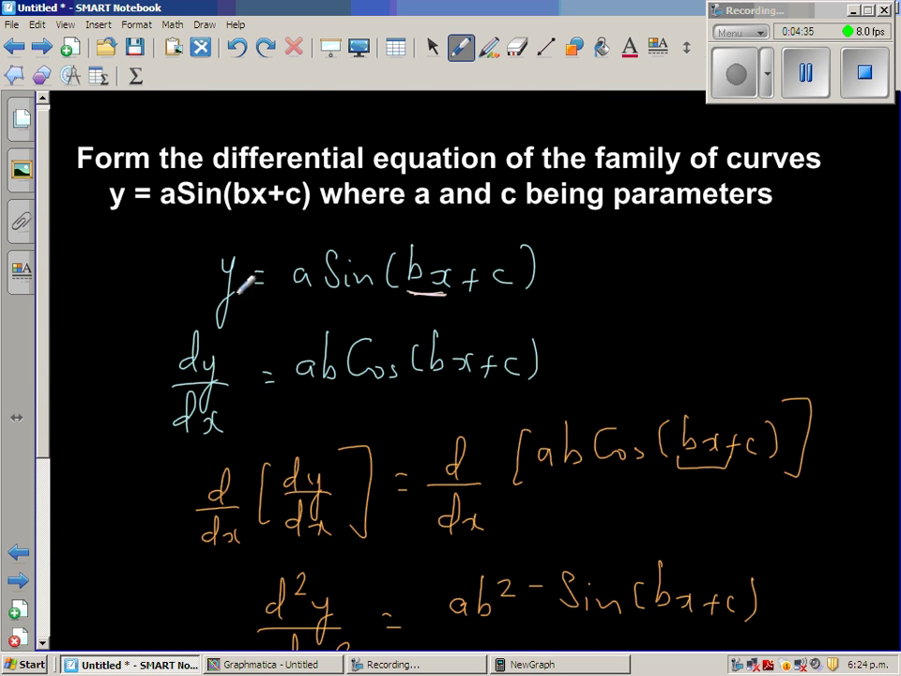
left_click_drag(41, 345, 37, 493)
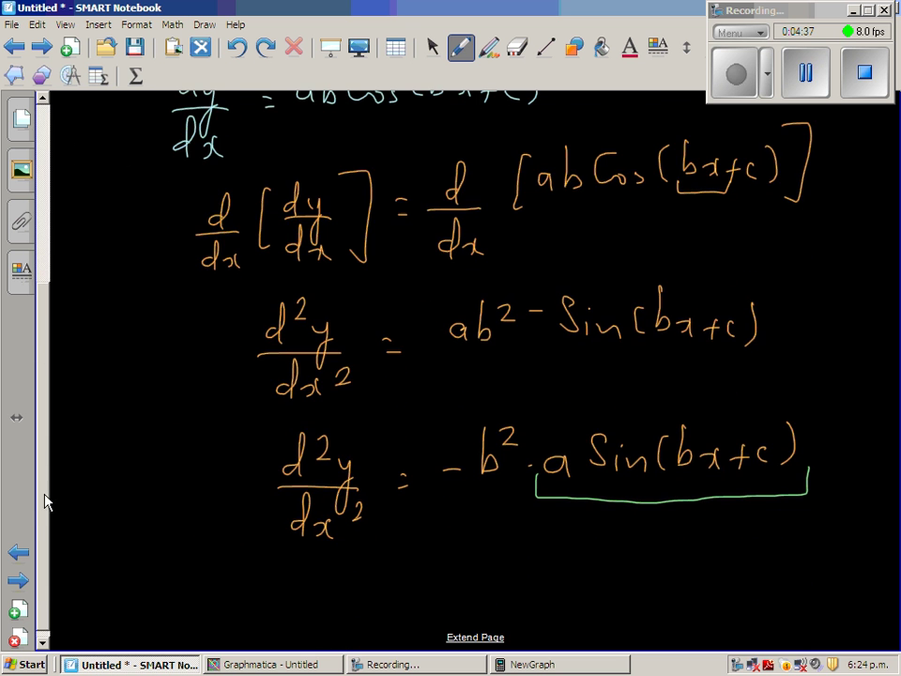
left_click(488, 637)
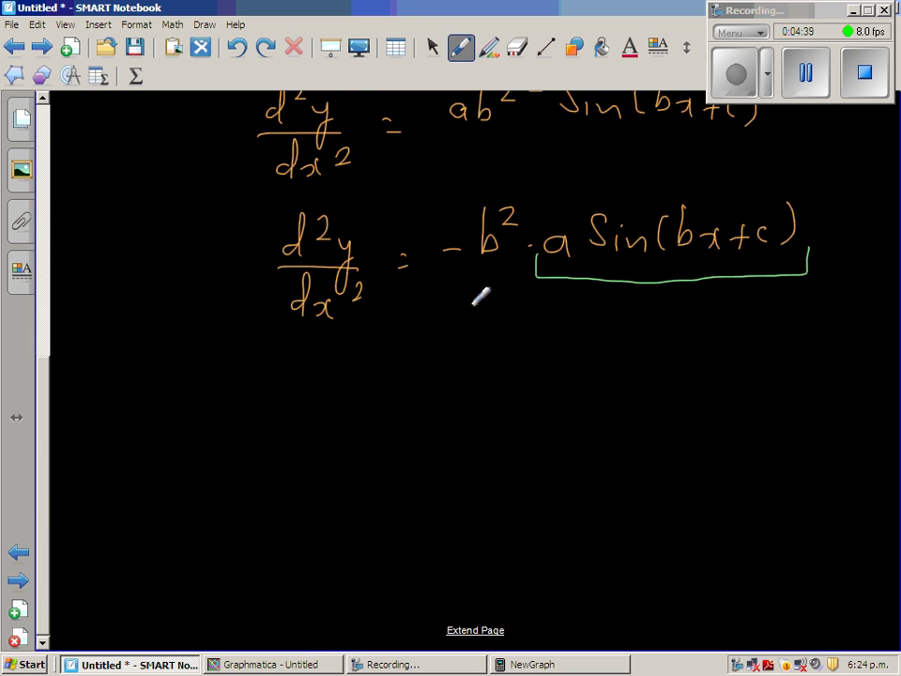
left_click(475, 51)
Switch to white ink and write d²y/dx² = -b²y
left_click(362, 107)
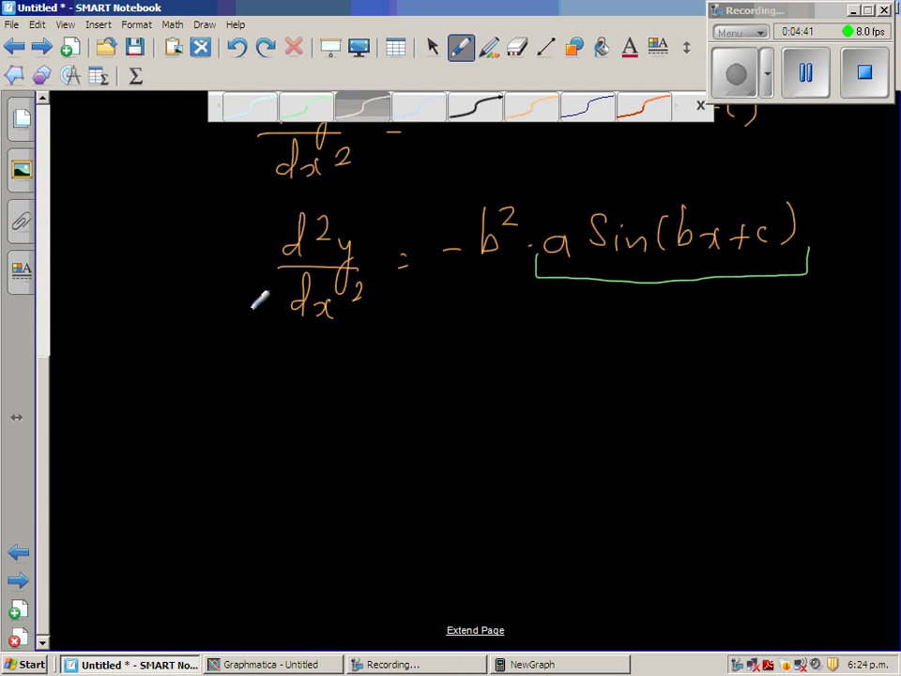
mouse_move(273, 398)
left_mouse_down()
mouse_move(280, 410)
mouse_move(308, 386)
mouse_move(322, 449)
left_mouse_up()
left_click_drag(252, 425, 336, 423)
left_click_drag(280, 451, 324, 475)
left_click_drag(333, 445, 346, 460)
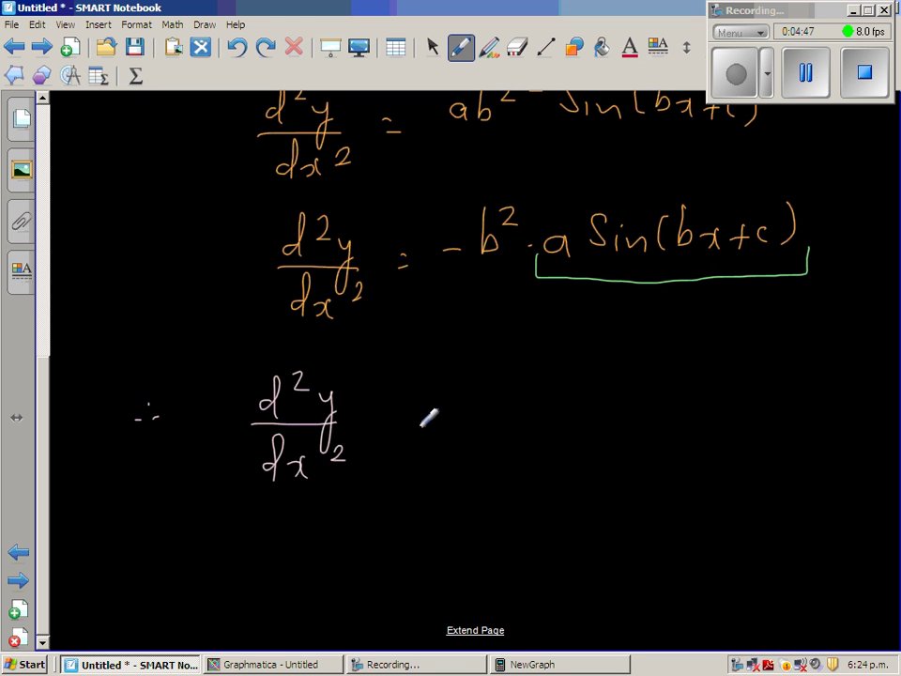
left_click_drag(389, 408, 406, 405)
mouse_move(391, 418)
left_mouse_down()
mouse_move(457, 402)
mouse_move(485, 408)
left_mouse_up()
mouse_move(507, 368)
left_mouse_down()
mouse_move(545, 404)
mouse_move(538, 458)
left_mouse_up()
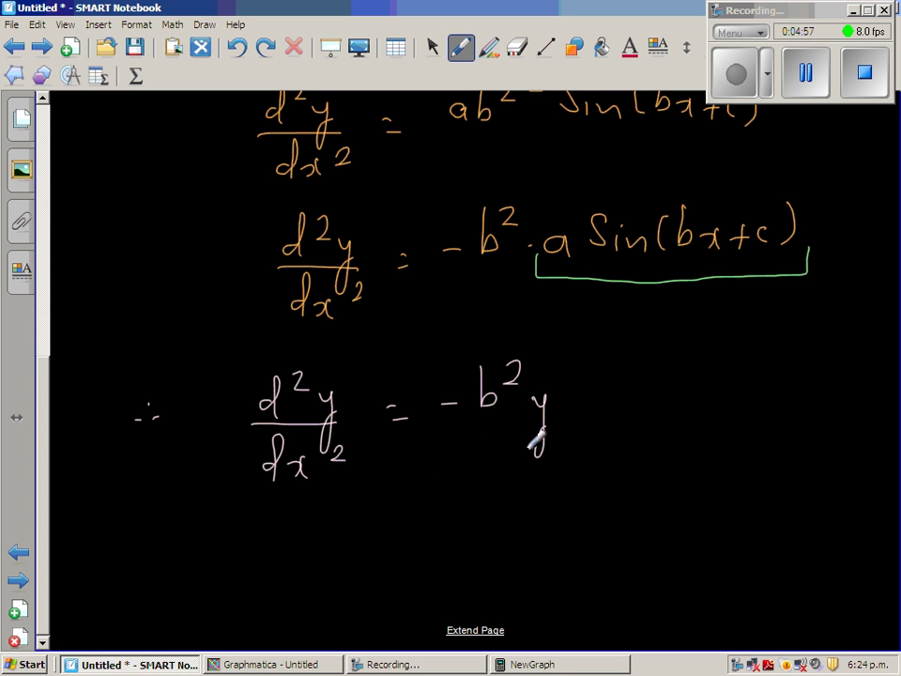
Begin the final line with ∴ d²y/dx²
left_click(195, 549)
left_click(209, 541)
left_click(224, 553)
mouse_move(299, 531)
left_mouse_down()
mouse_move(302, 512)
mouse_move(354, 530)
mouse_move(344, 584)
left_mouse_up()
left_click_drag(275, 562, 354, 557)
mouse_move(305, 588)
left_mouse_down()
mouse_move(310, 604)
mouse_move(331, 607)
left_mouse_up()
left_click_drag(336, 590, 320, 609)
left_click_drag(355, 574, 372, 588)
Complete it as + b²y = 0 and draw a box around the final equation
left_click_drag(396, 550, 414, 549)
left_click_drag(405, 541, 406, 559)
mouse_move(443, 508)
left_mouse_down()
mouse_move(453, 531)
mouse_move(479, 517)
mouse_move(484, 554)
left_mouse_up()
left_click_drag(494, 531, 485, 590)
left_click_drag(531, 526, 545, 525)
left_click_drag(533, 536, 573, 524)
mouse_move(264, 498)
left_mouse_down()
mouse_move(258, 616)
mouse_move(520, 608)
mouse_move(622, 493)
mouse_move(526, 474)
left_mouse_up()
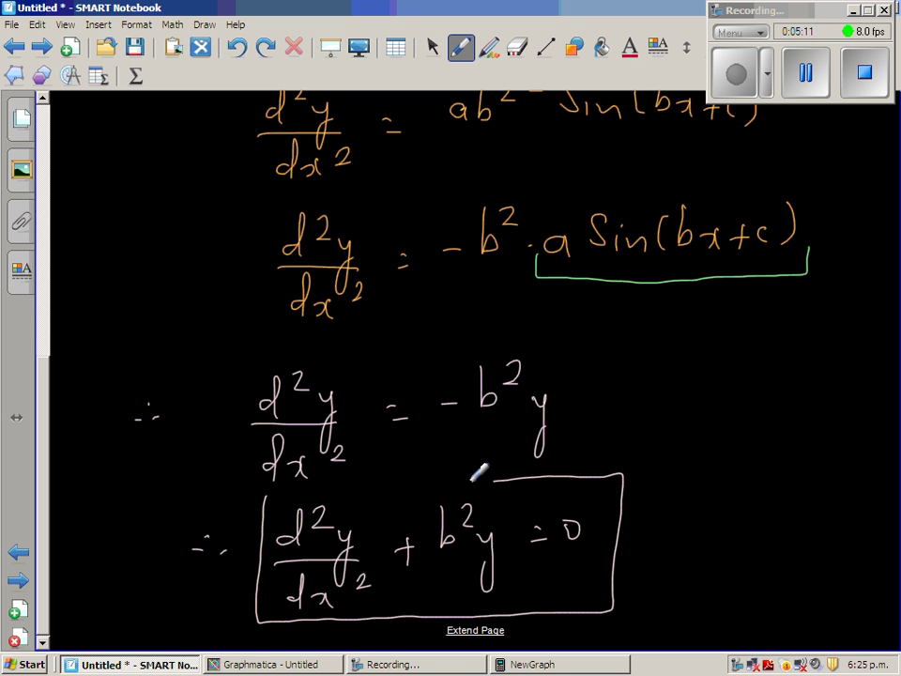
left_click_drag(41, 424, 53, 139)
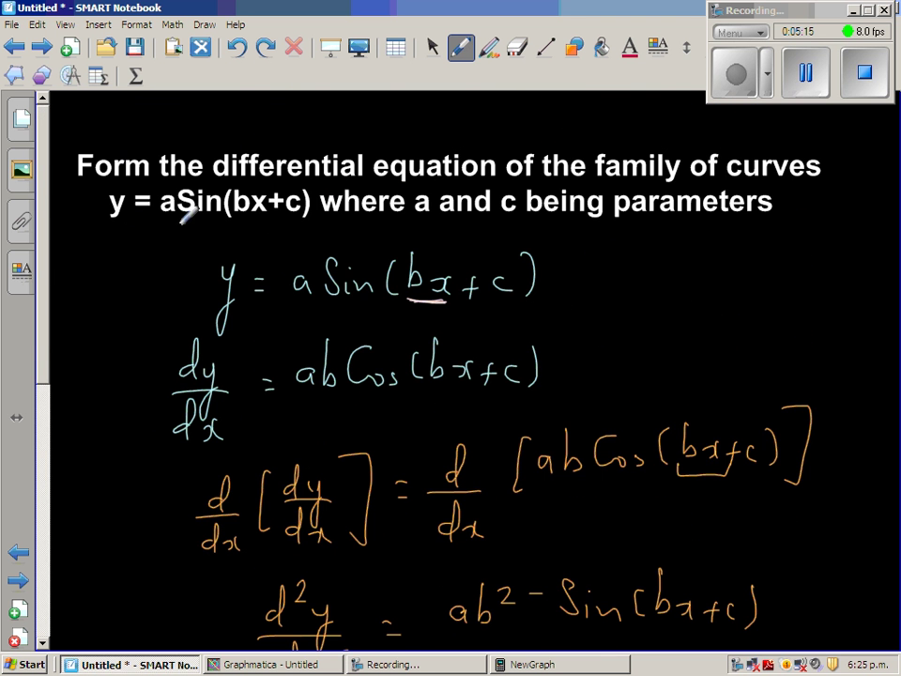